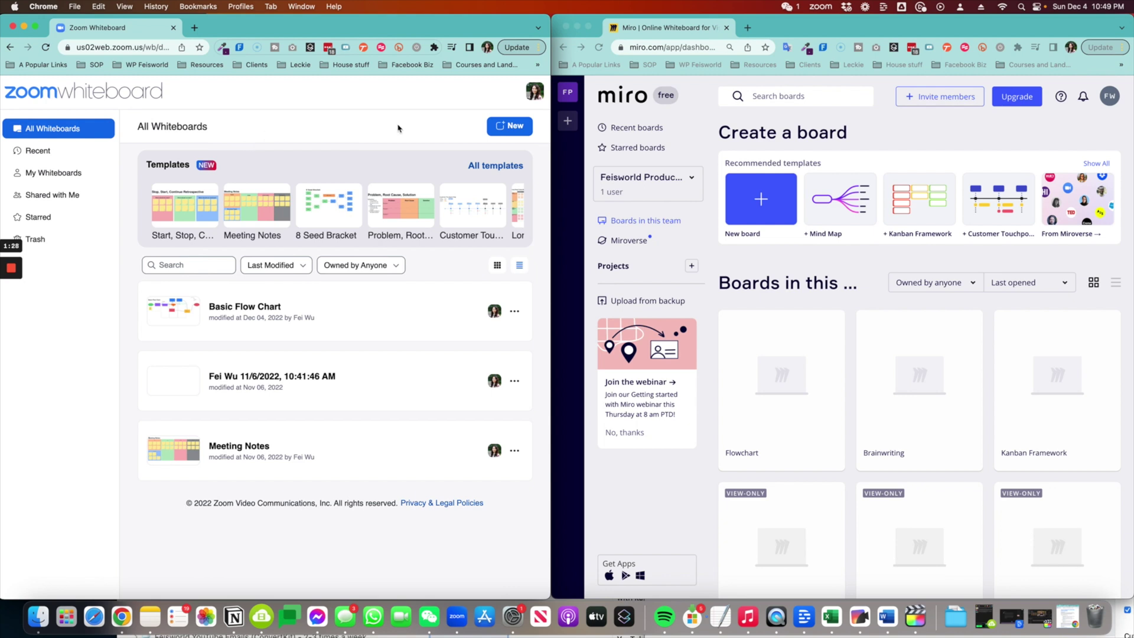
Step: Open Zoom Whiteboard's All templates gallery, showing Meeting Notes, 8 Seed Bracket and Basic Flow Chart
left_click(501, 169)
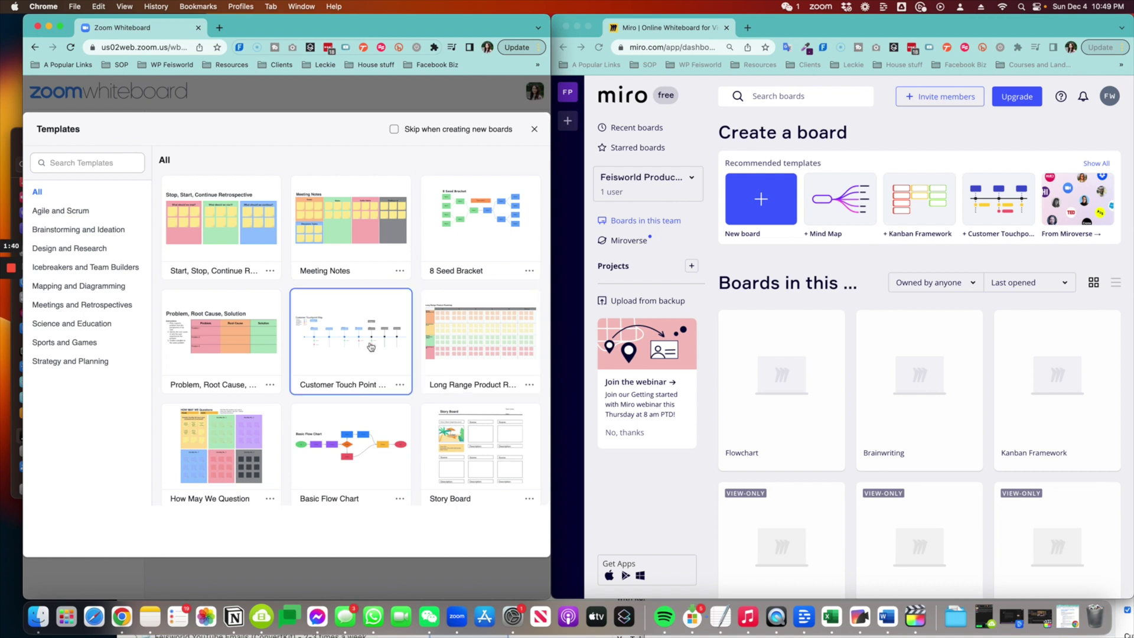
Step: Filter Zoom's gallery by Agile and Brainstorming, return it to All, and open Miro's full template picker
left_click(97, 212)
left_click(105, 232)
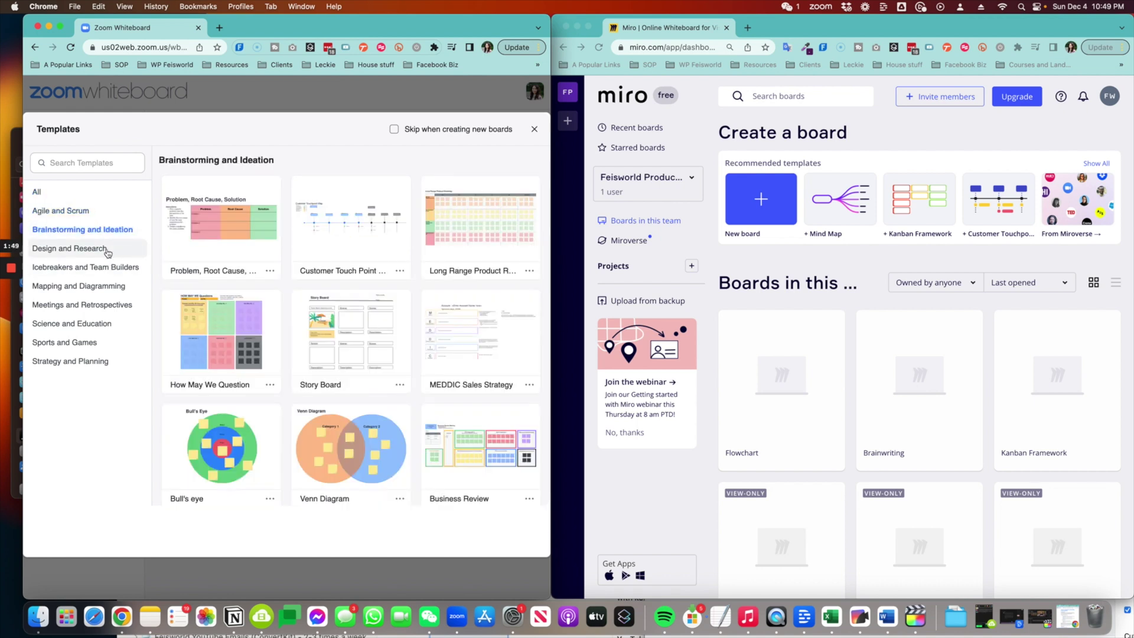
left_click(47, 192)
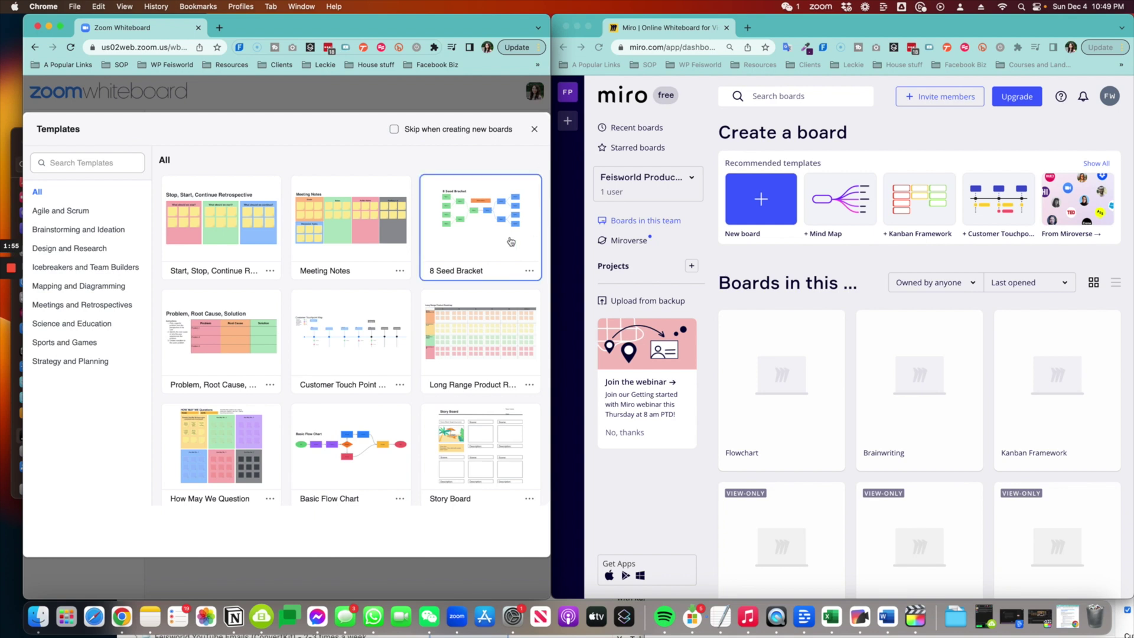
left_click(950, 127)
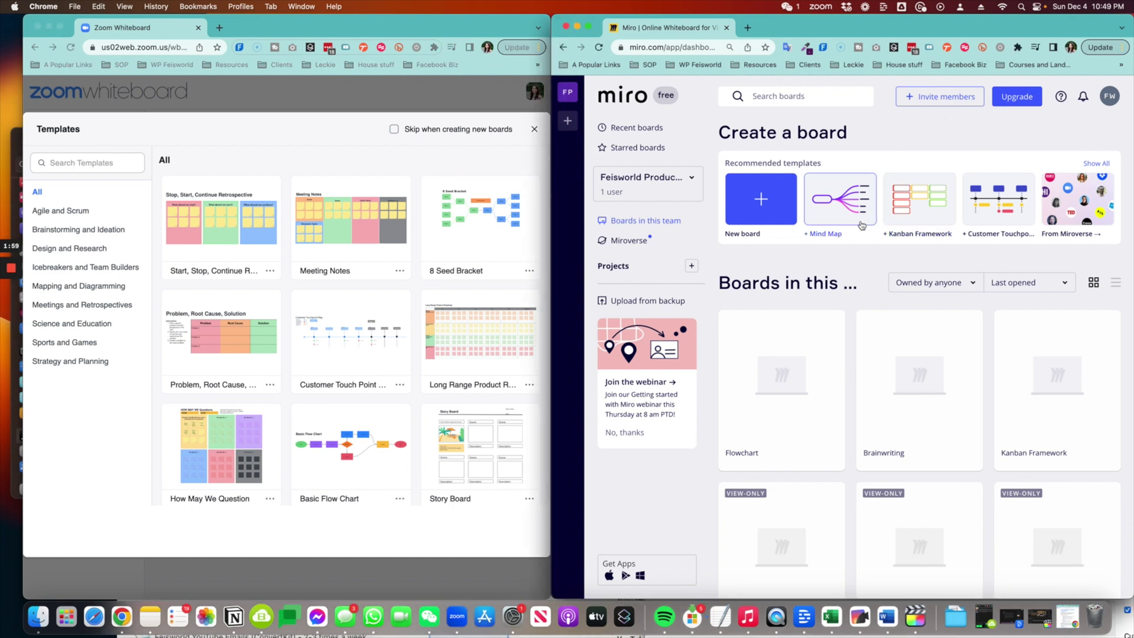
left_click(1098, 163)
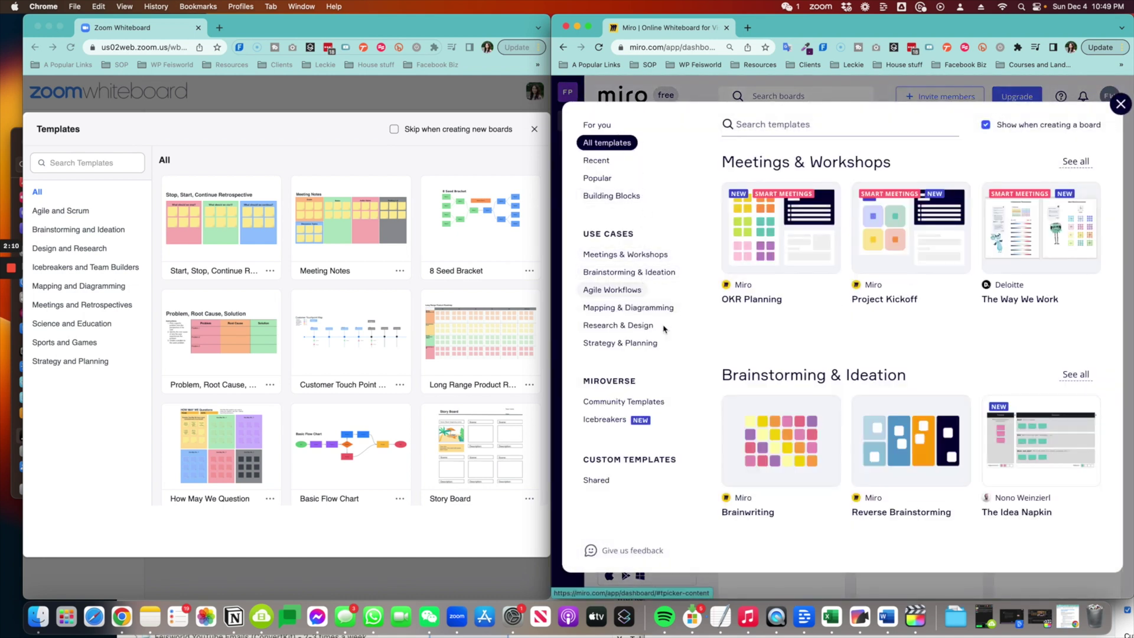
Step: Scroll both template lists and preview Zoom's Basic Flow Chart template
scroll(1050, 342, "down", 1)
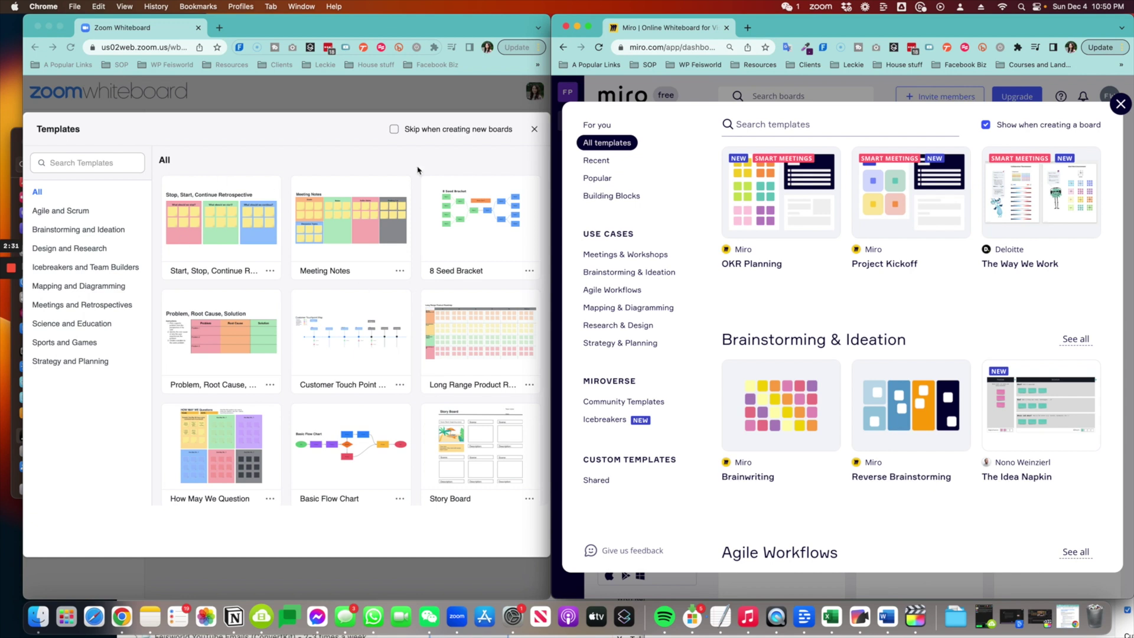
scroll(378, 355, "down", 2)
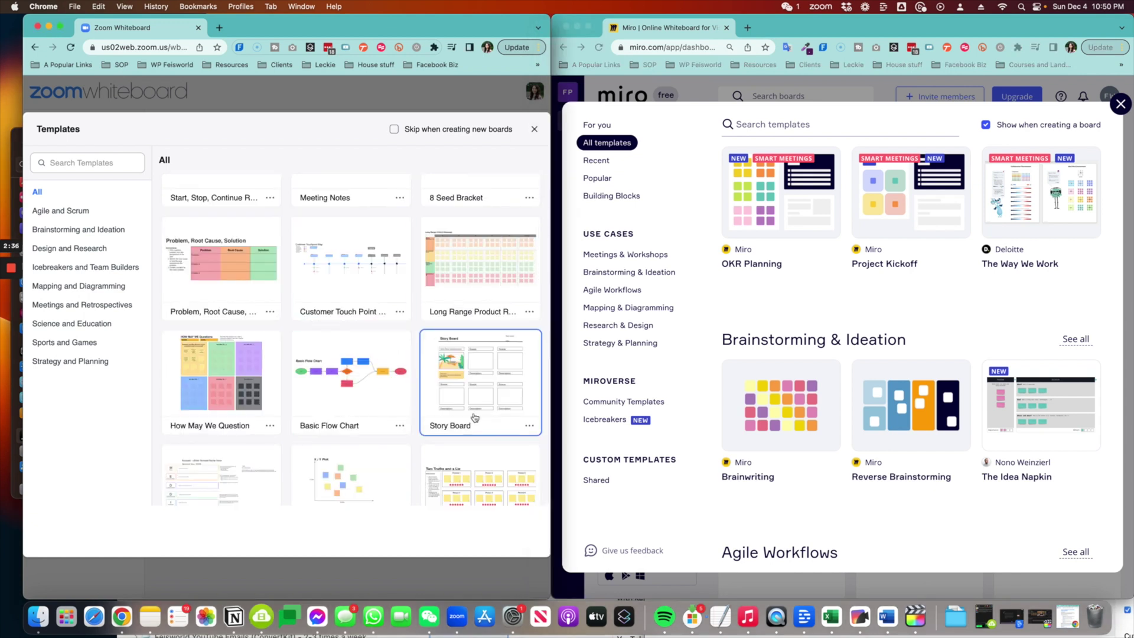
left_click(375, 386)
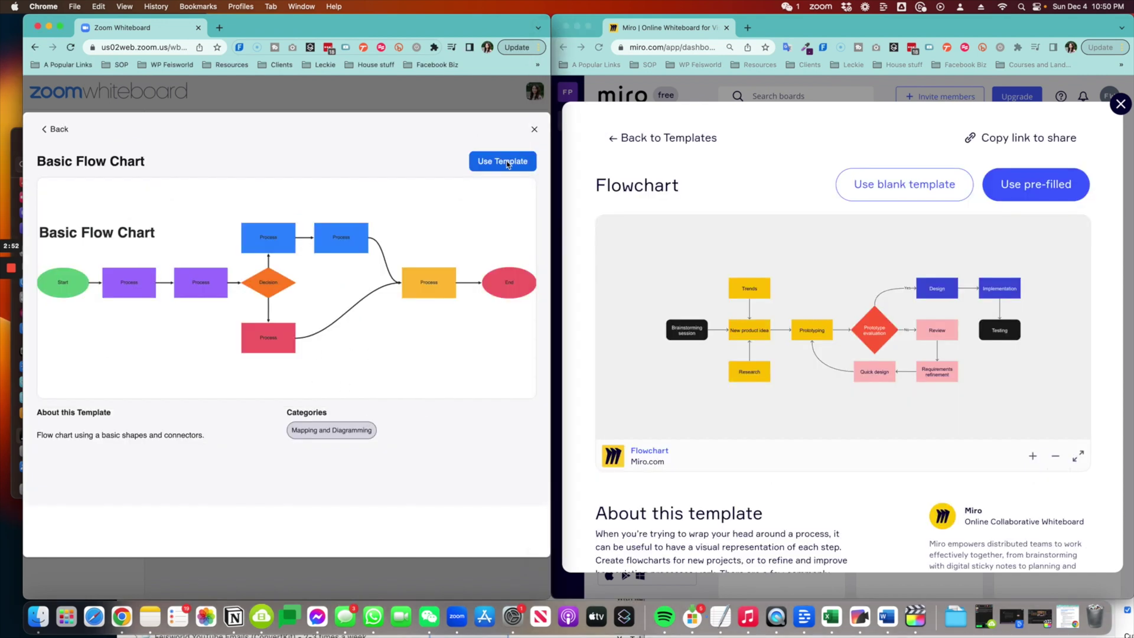
Step: Create a Zoom board from the Basic Flow Chart template and pan the flowchart into view
left_click(501, 168)
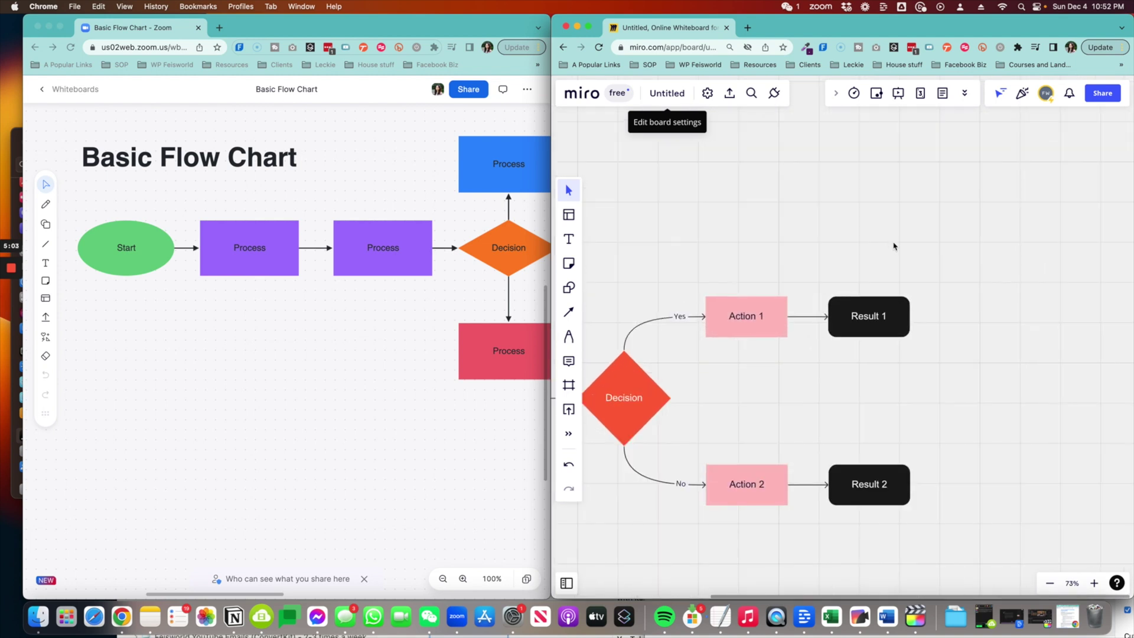
scroll(1003, 191, "right", 4)
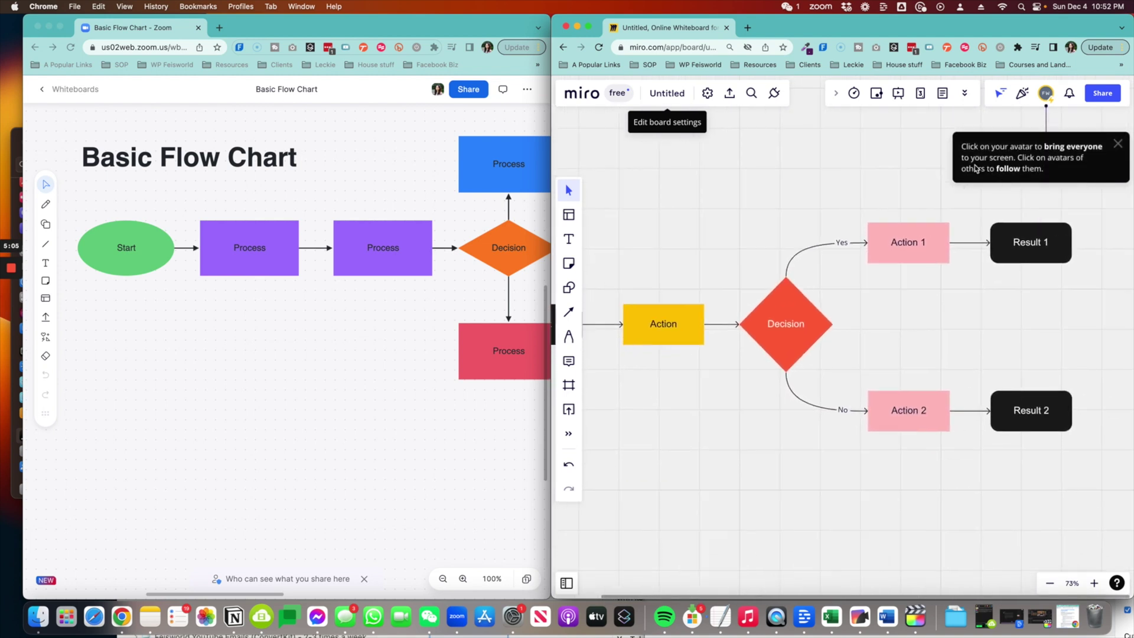
scroll(835, 203, "left", 3)
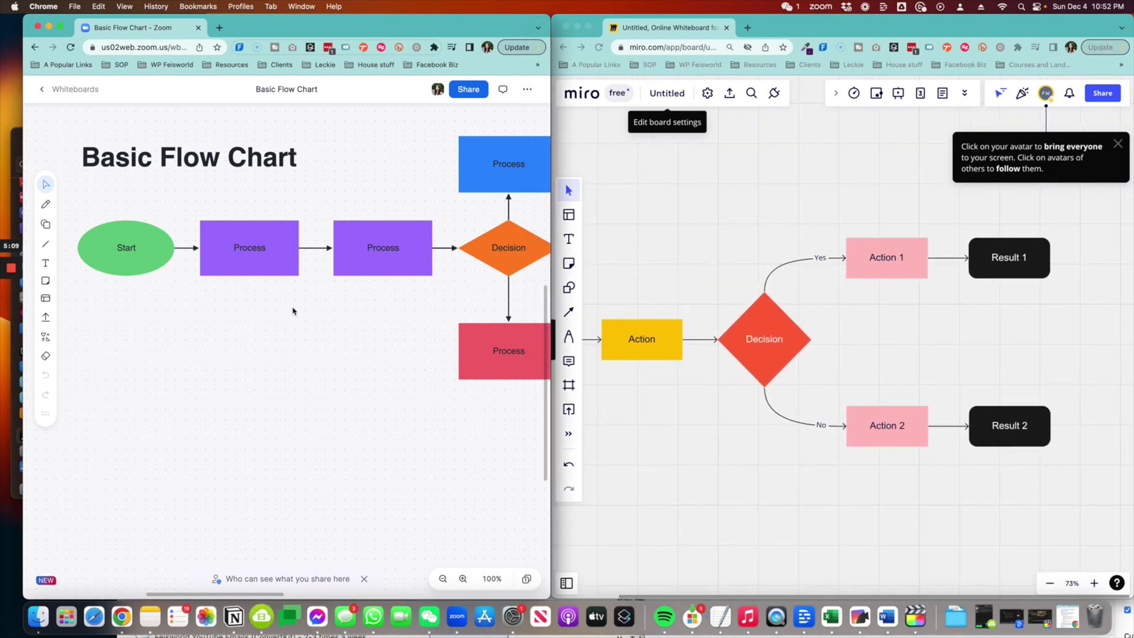
mouse_move(294, 311)
left_mouse_down()
mouse_move(91, 383)
mouse_move(396, 313)
mouse_move(331, 321)
mouse_move(284, 317)
mouse_move(284, 303)
left_mouse_up()
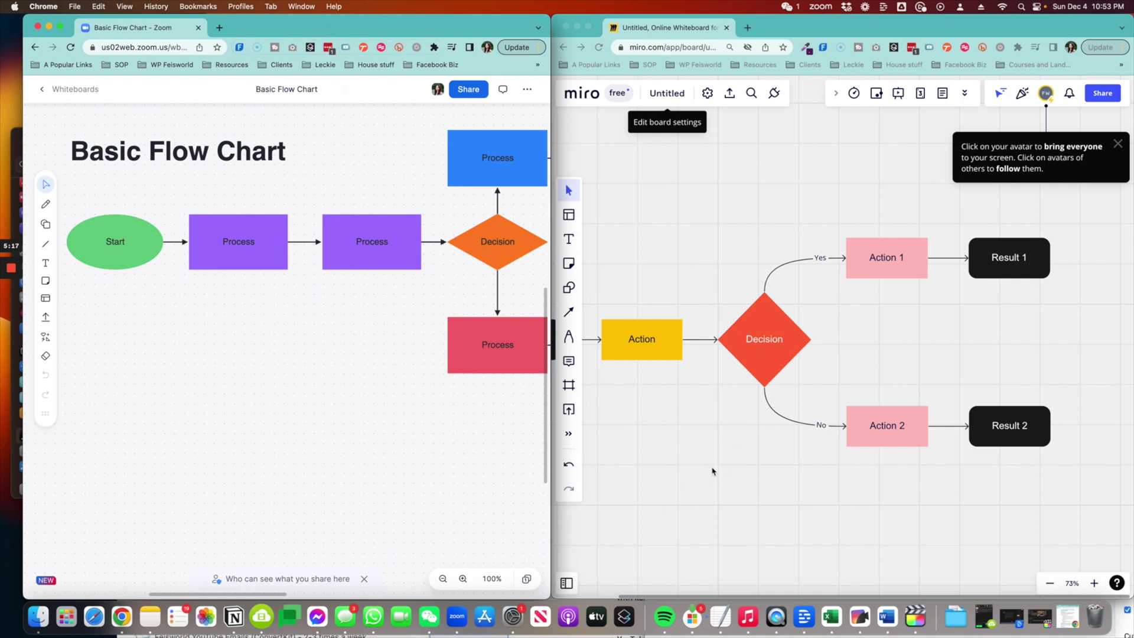
left_click(660, 459)
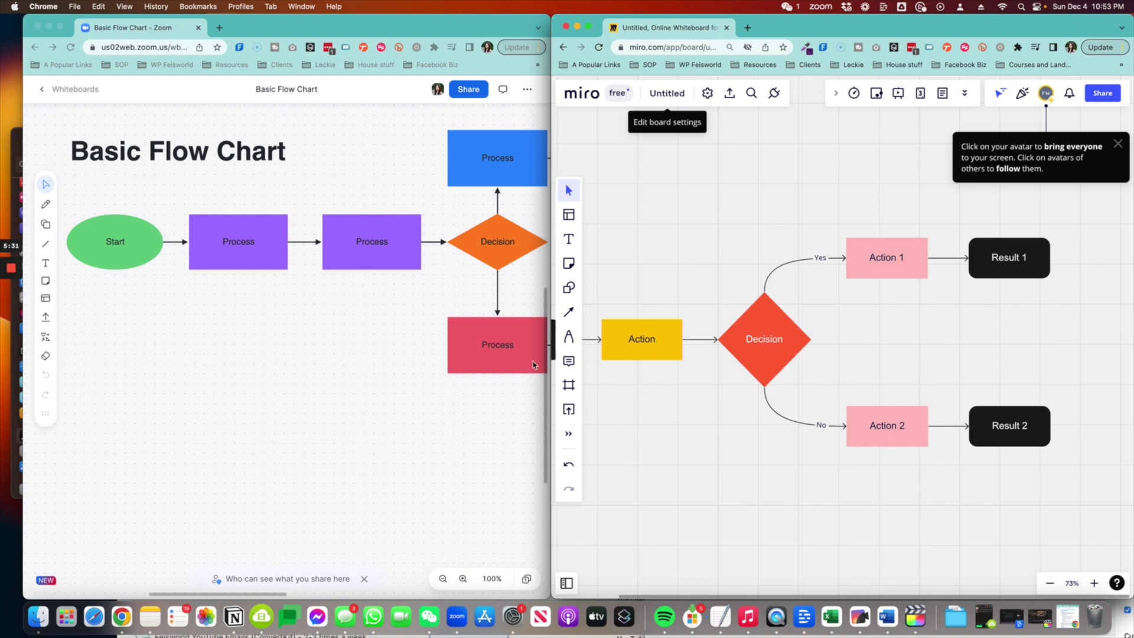
left_click(577, 341)
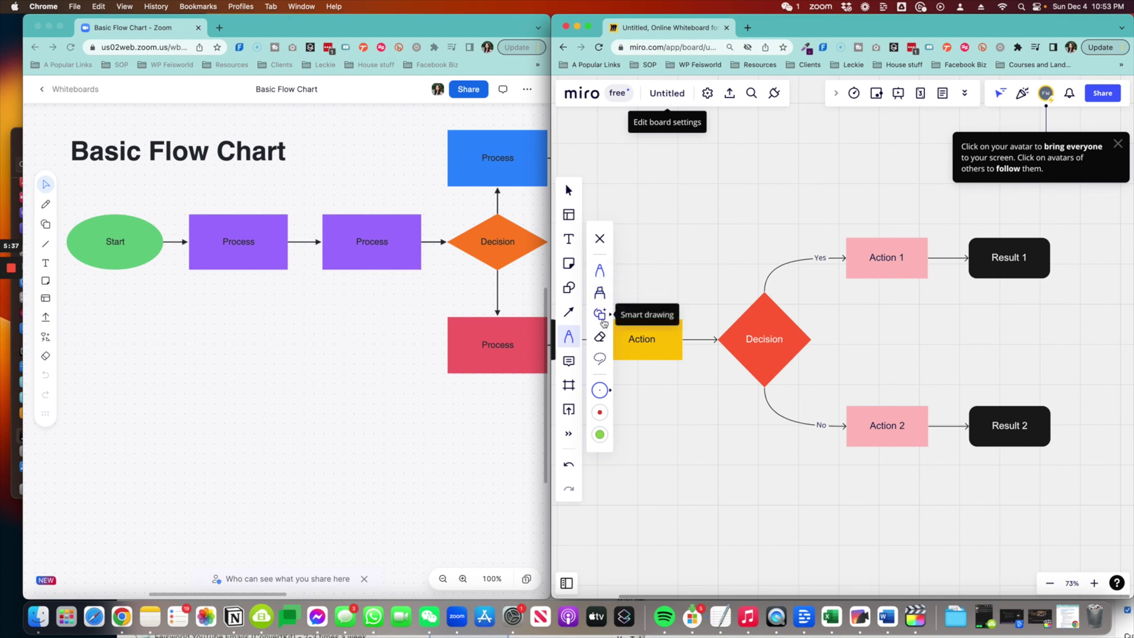
Step: Draw three freehand pen strokes, a zigzag, a looped line and another stroke, above Miro's flowchart
left_click(608, 392)
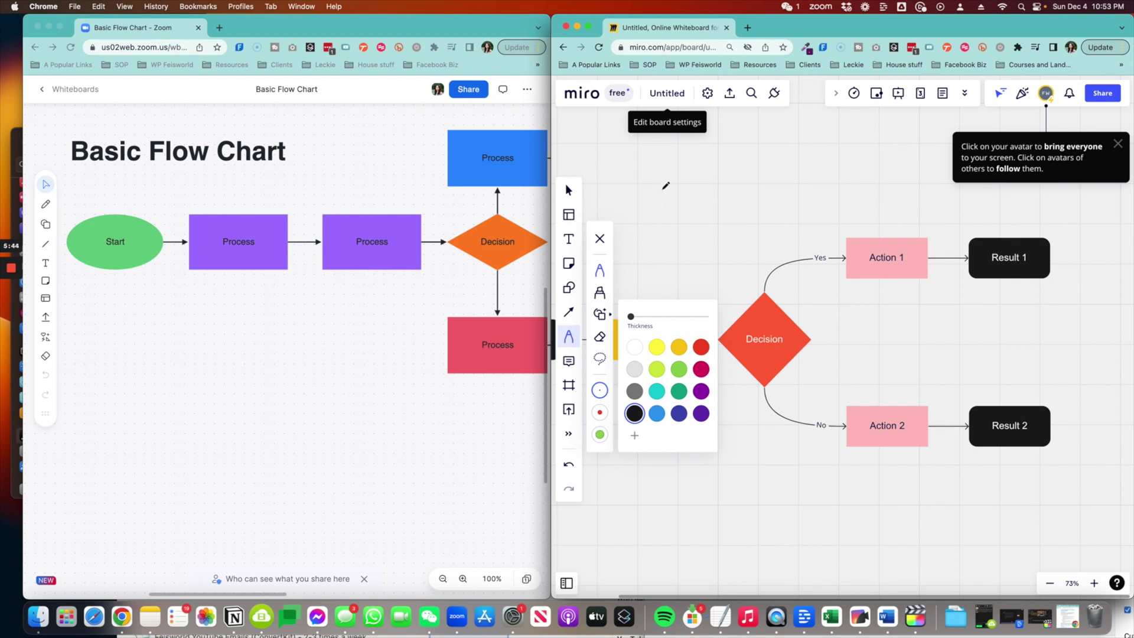
left_click_drag(654, 219, 729, 238)
left_click_drag(679, 185, 754, 215)
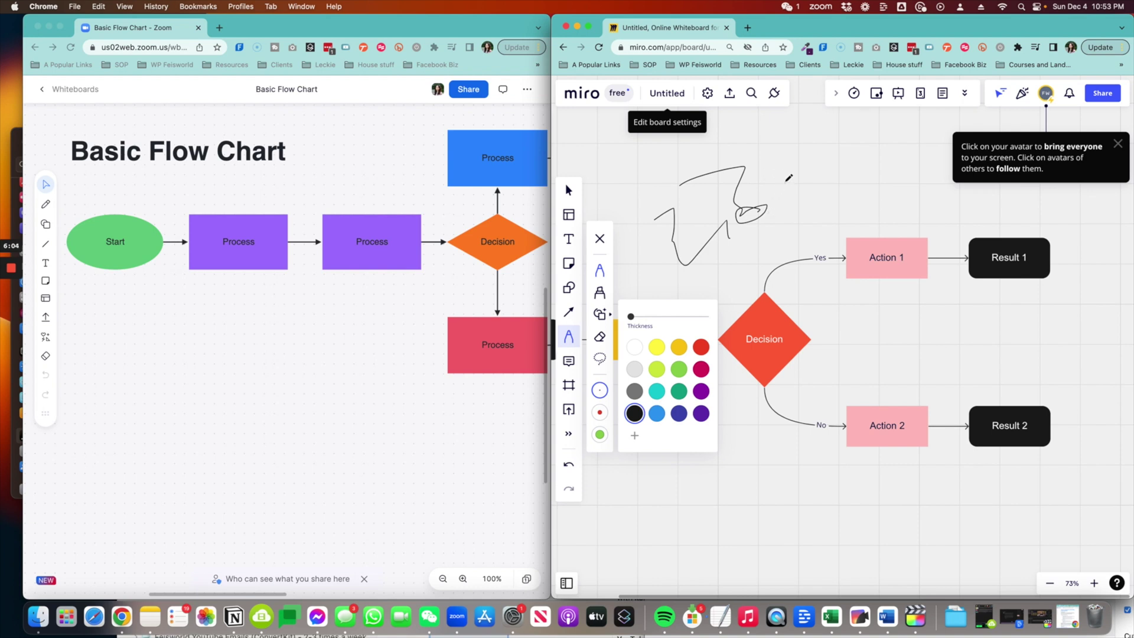
left_click_drag(814, 158, 822, 226)
left_click(220, 334)
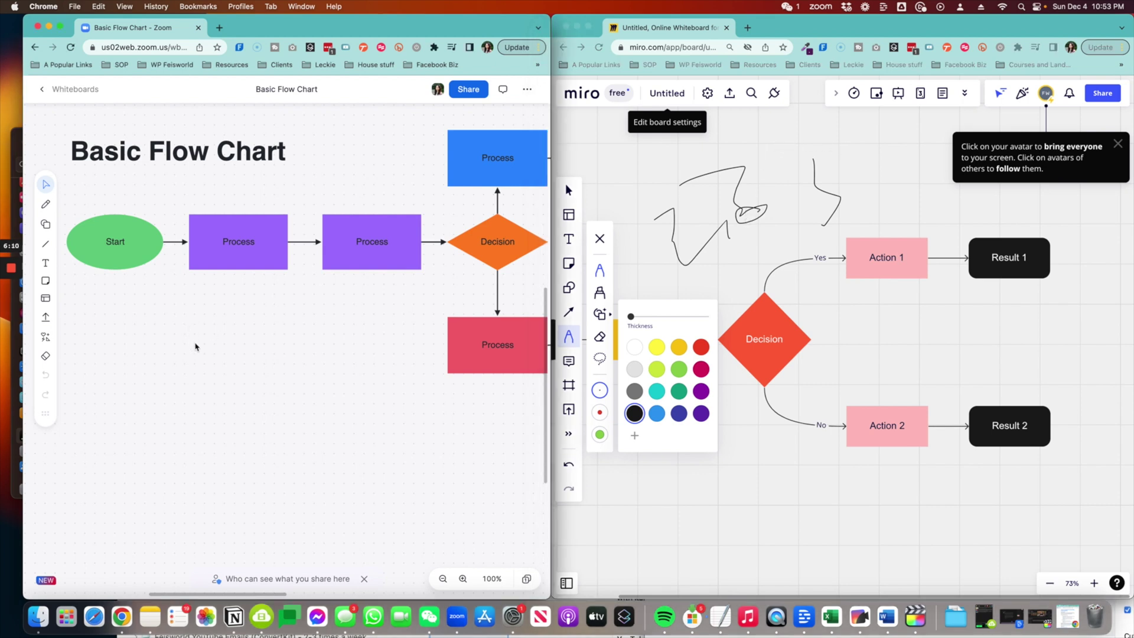
left_click(46, 224)
Step: Stack three rounded rectangles below Zoom's flowchart, select them together, and place a sticky note beside them
left_click(201, 353)
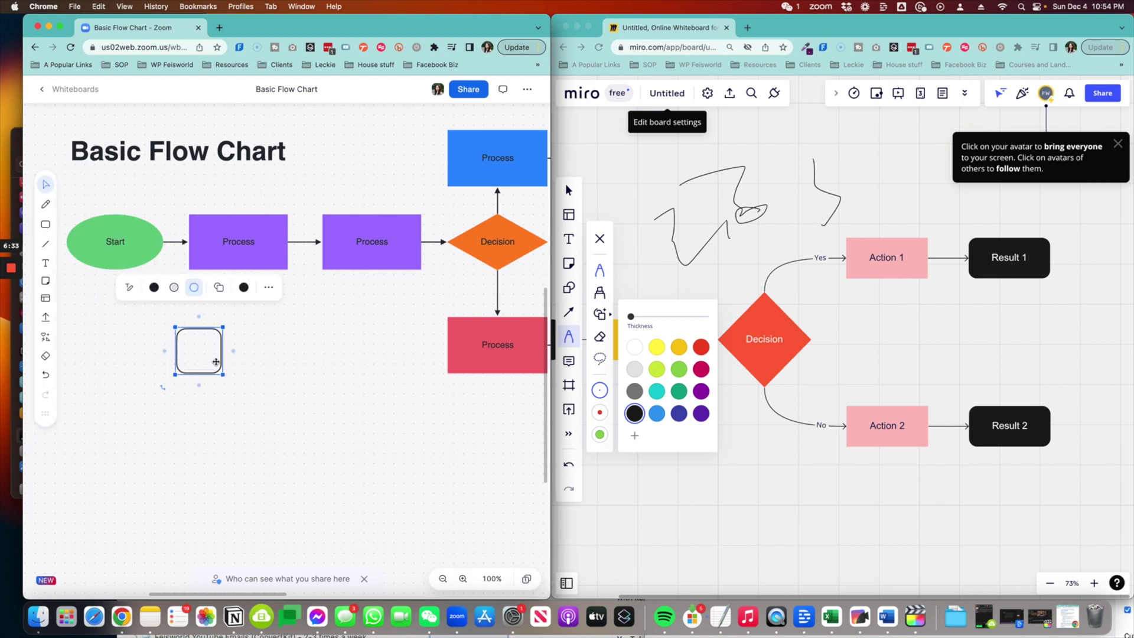
left_click_drag(228, 379, 281, 381)
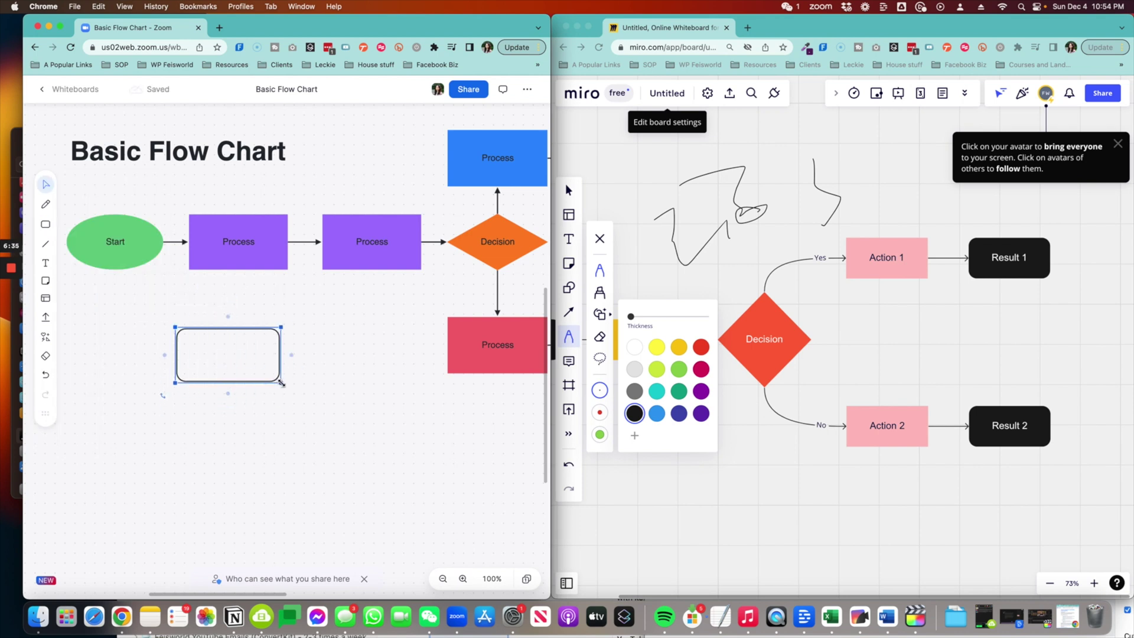
left_click(322, 353)
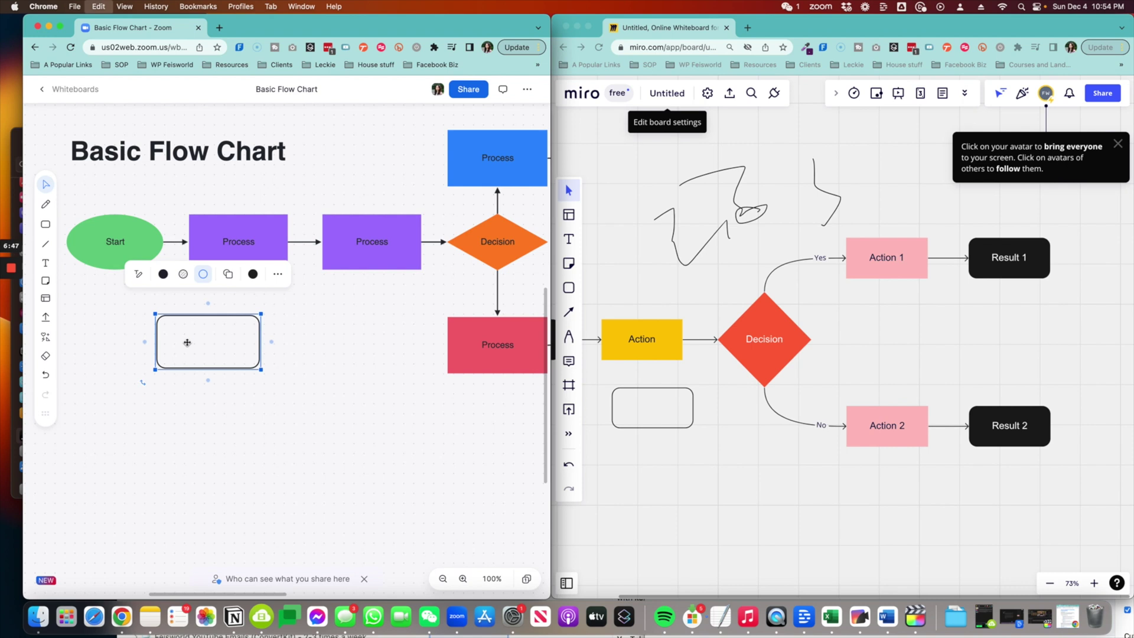
left_click(208, 379)
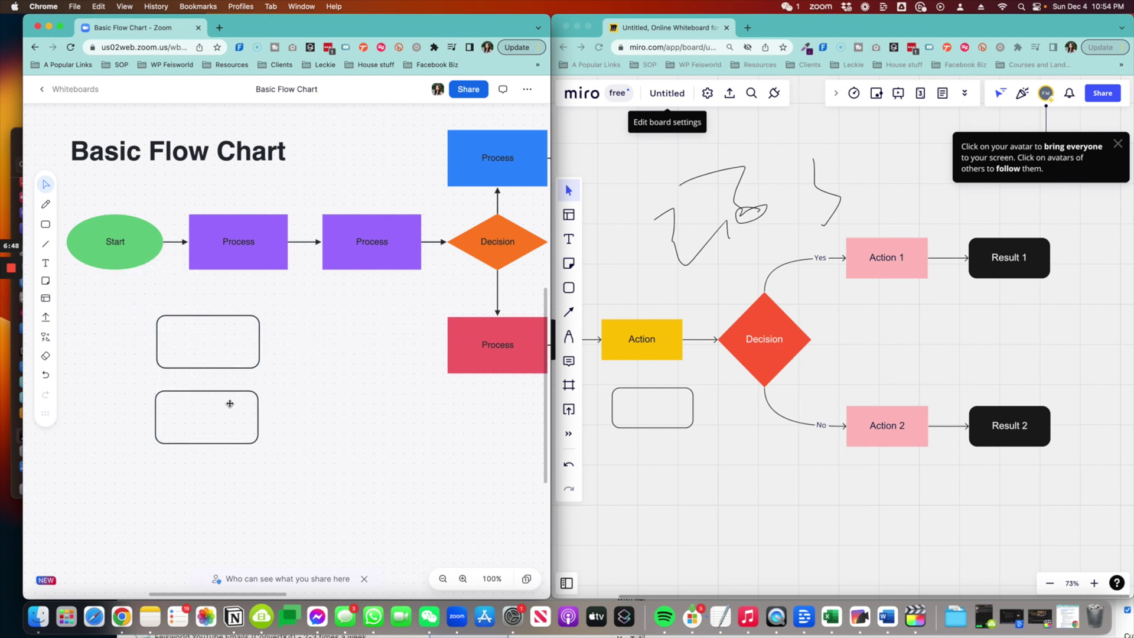
left_click(208, 454)
left_click(128, 322)
left_click_drag(128, 322, 293, 535)
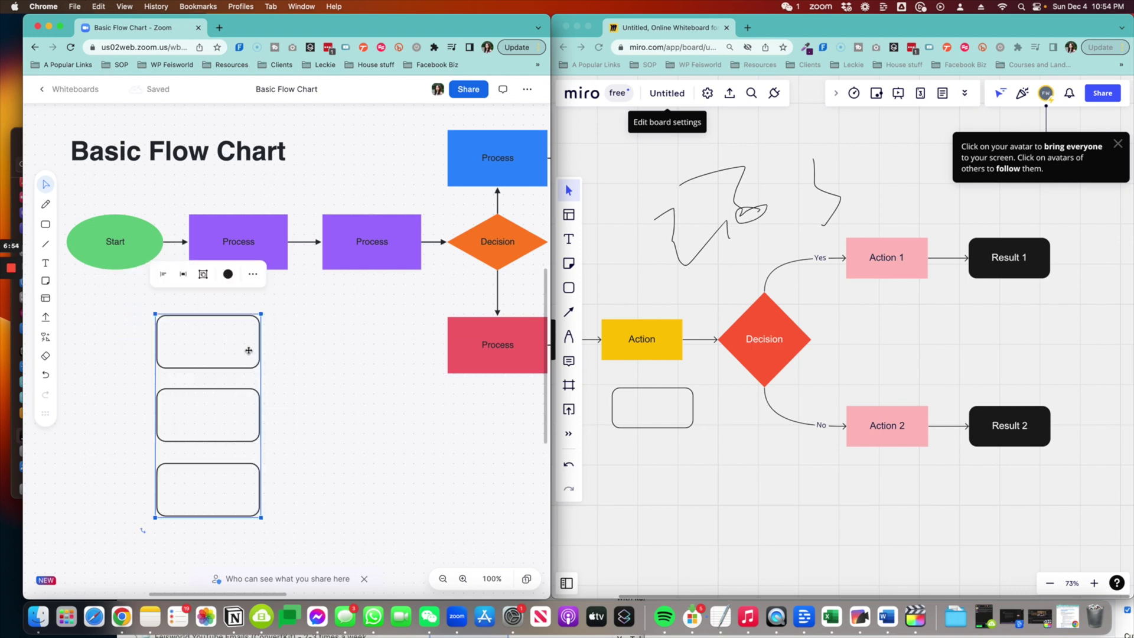
right_click(249, 350)
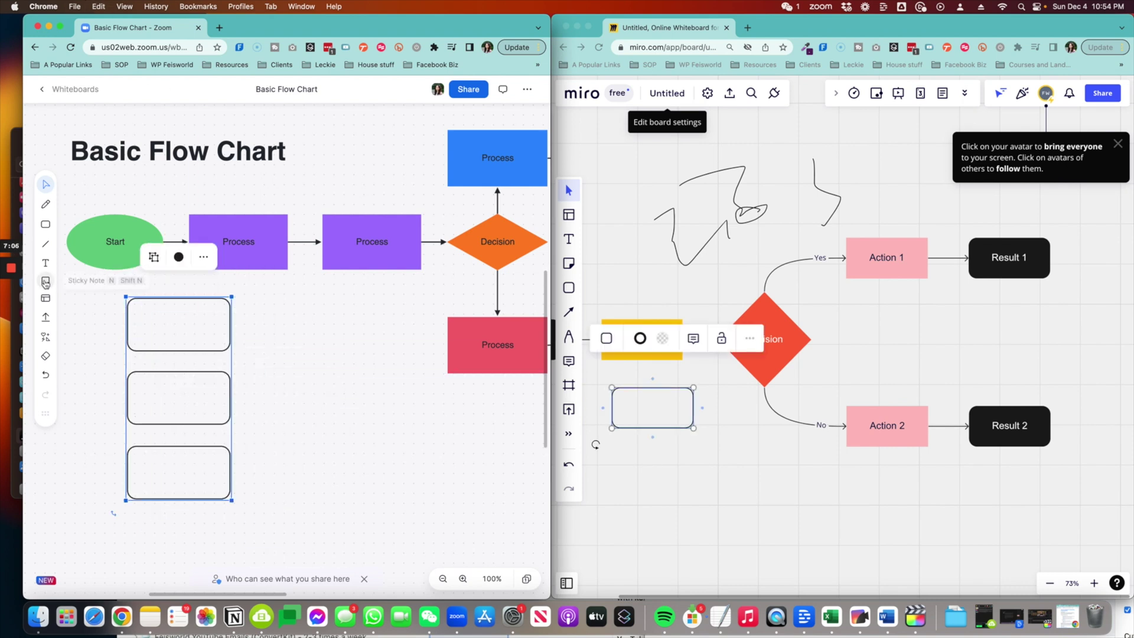
left_click(46, 282)
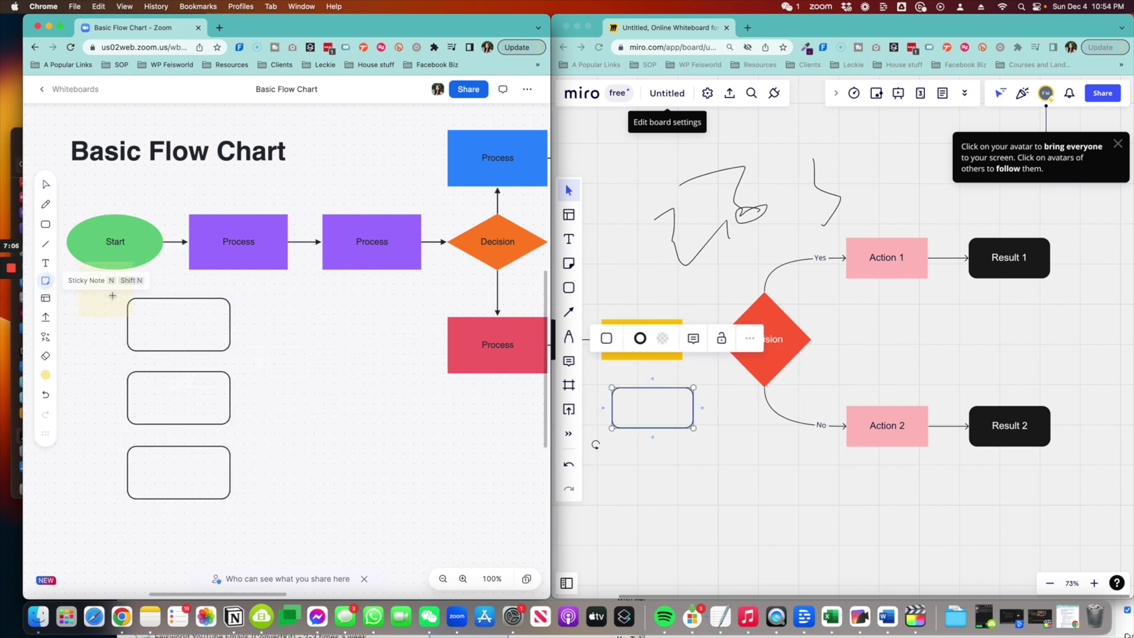
left_click(313, 310)
Step: Write 'write something' on Zoom's sticky note and place a yellow sticky note below Miro's flowchart
type("write something")
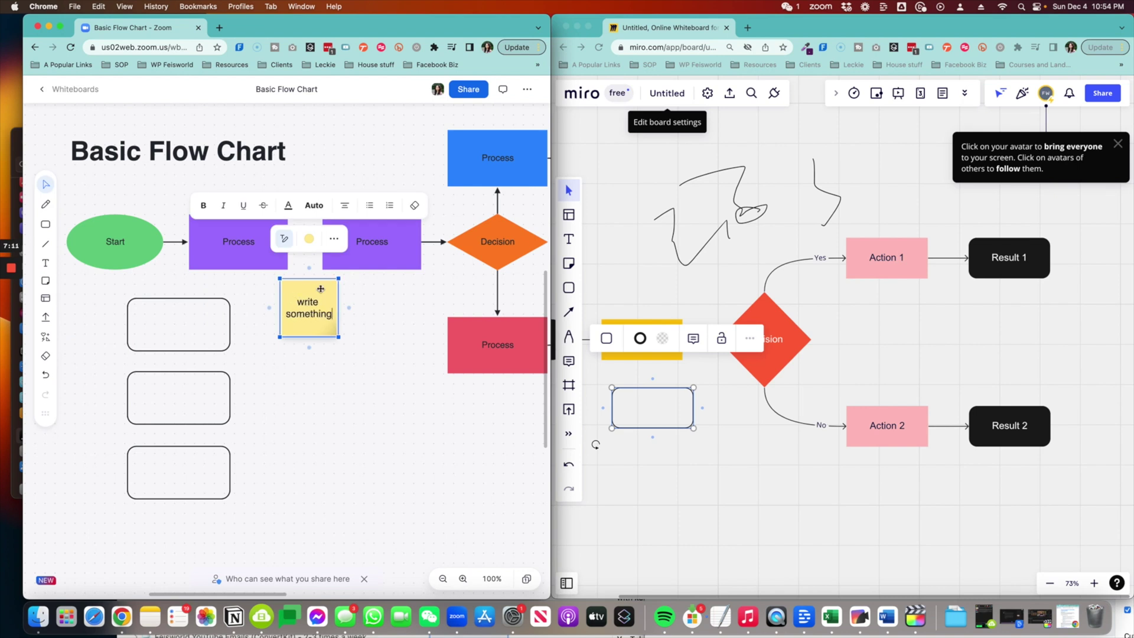
left_click(385, 291)
left_click(591, 293)
left_click(569, 263)
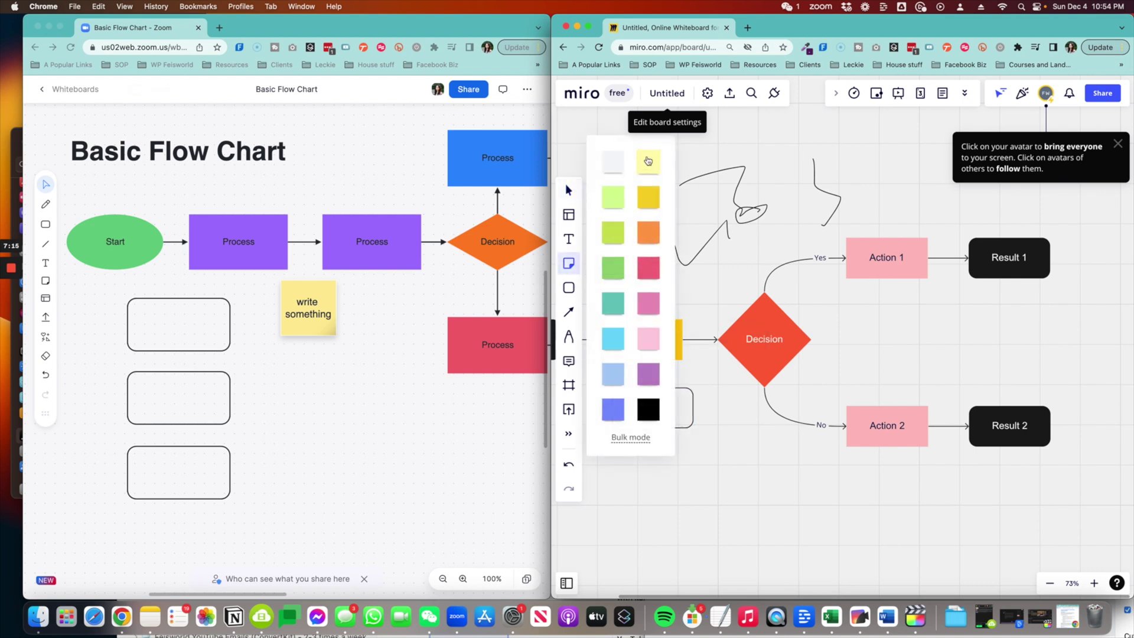
left_click(648, 160)
left_click(736, 461)
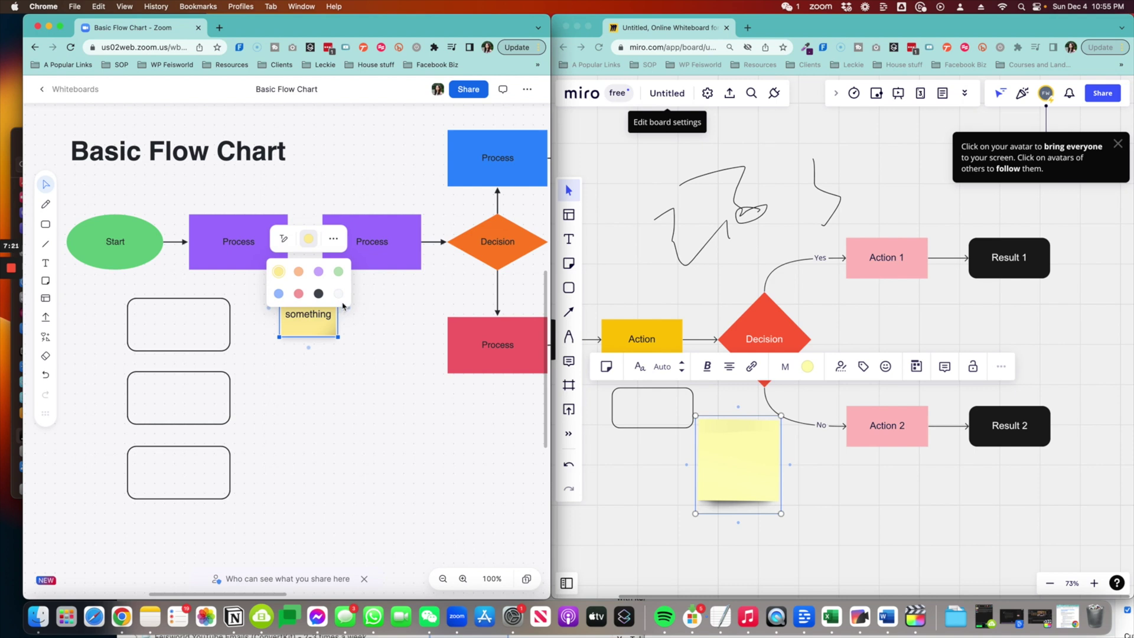
Step: Label Miro's yellow sticky note 'write something', nudge it right and shrink it
left_click(700, 440)
left_click(763, 436)
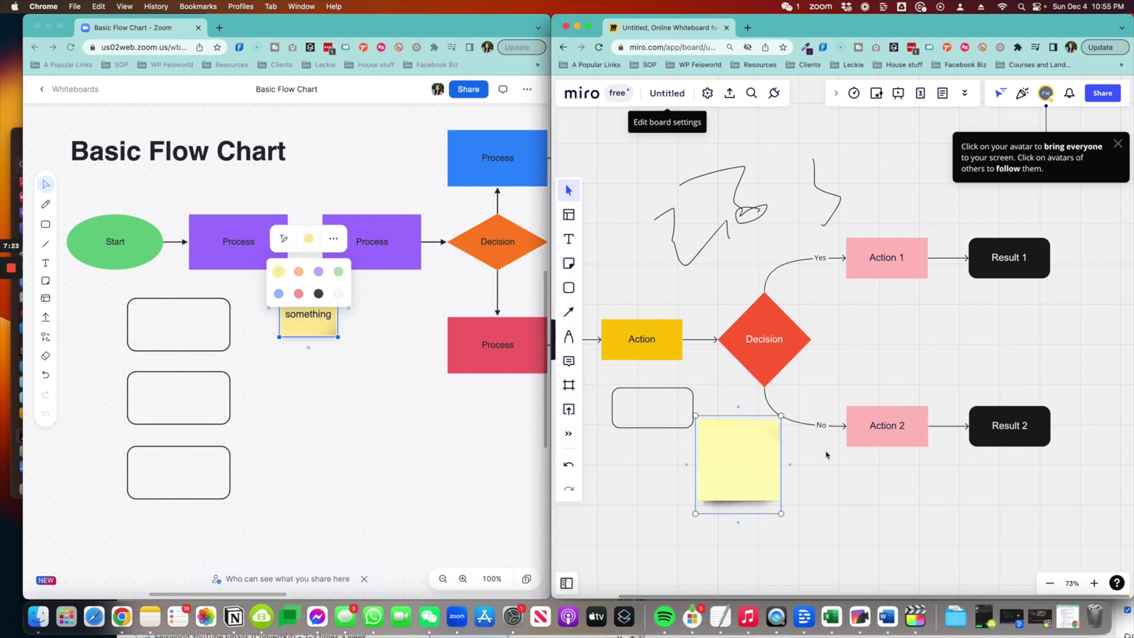
left_click(808, 366)
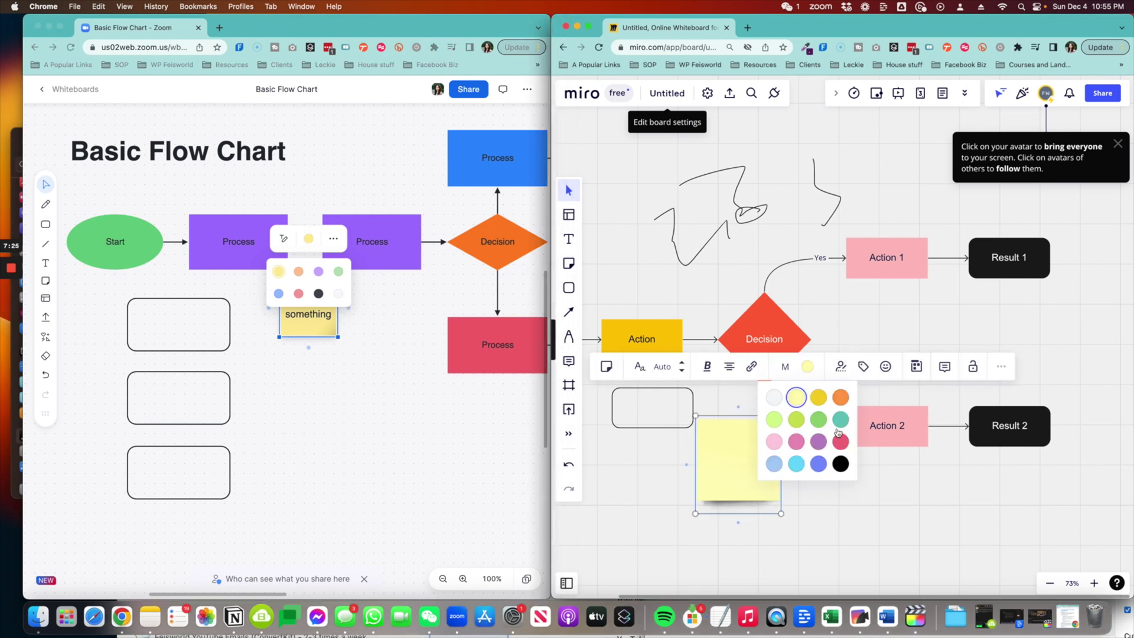
left_click(737, 449)
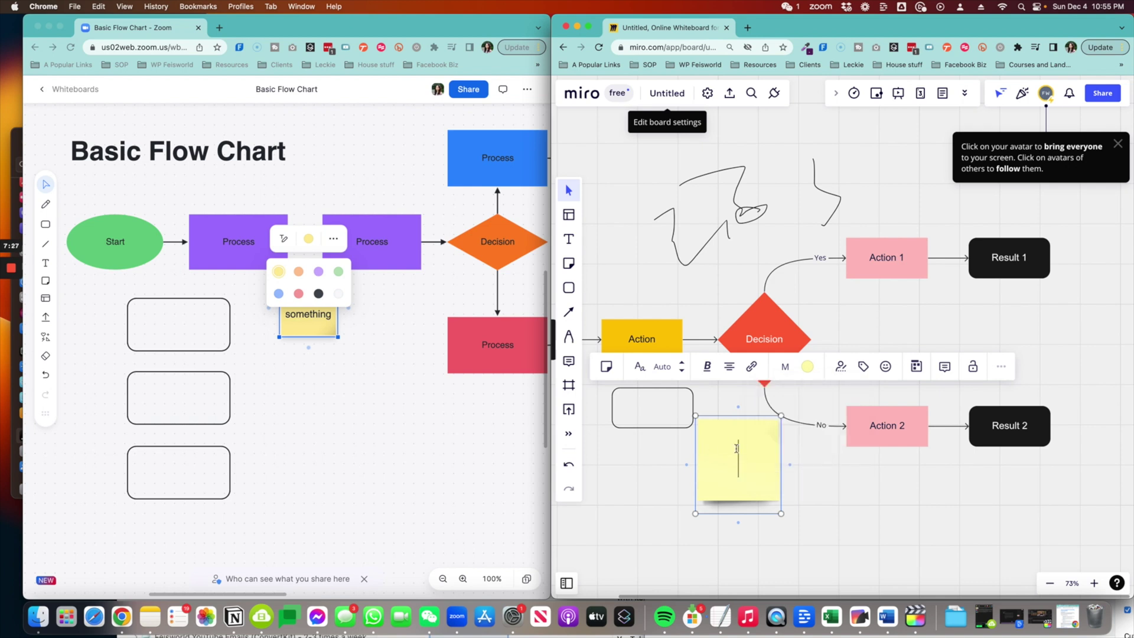
type("write something")
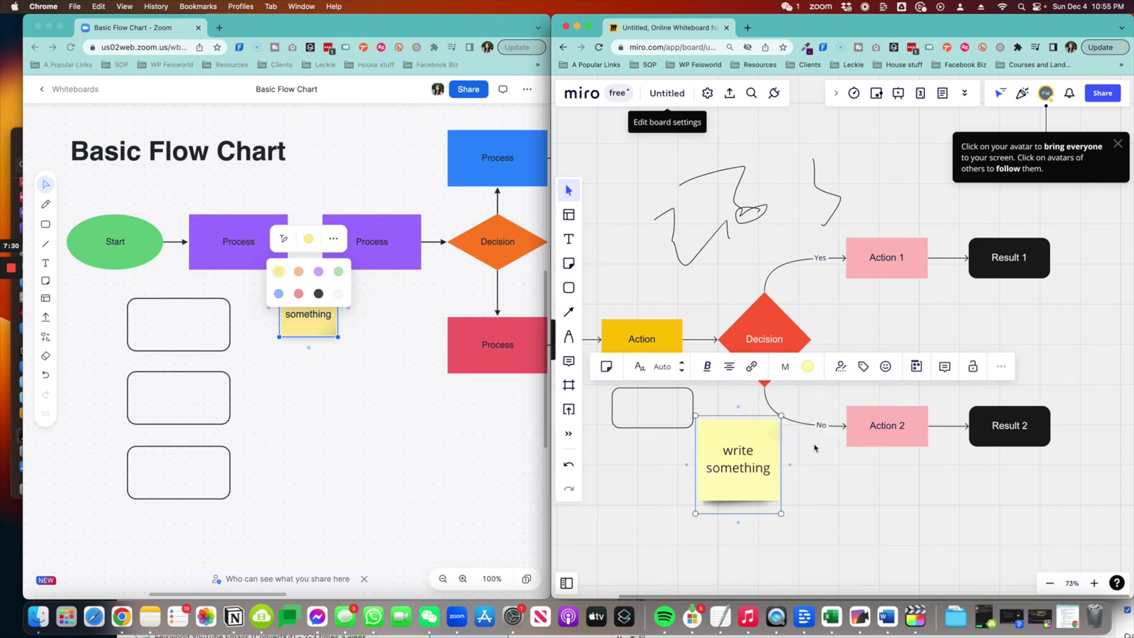
left_click_drag(765, 438, 778, 434)
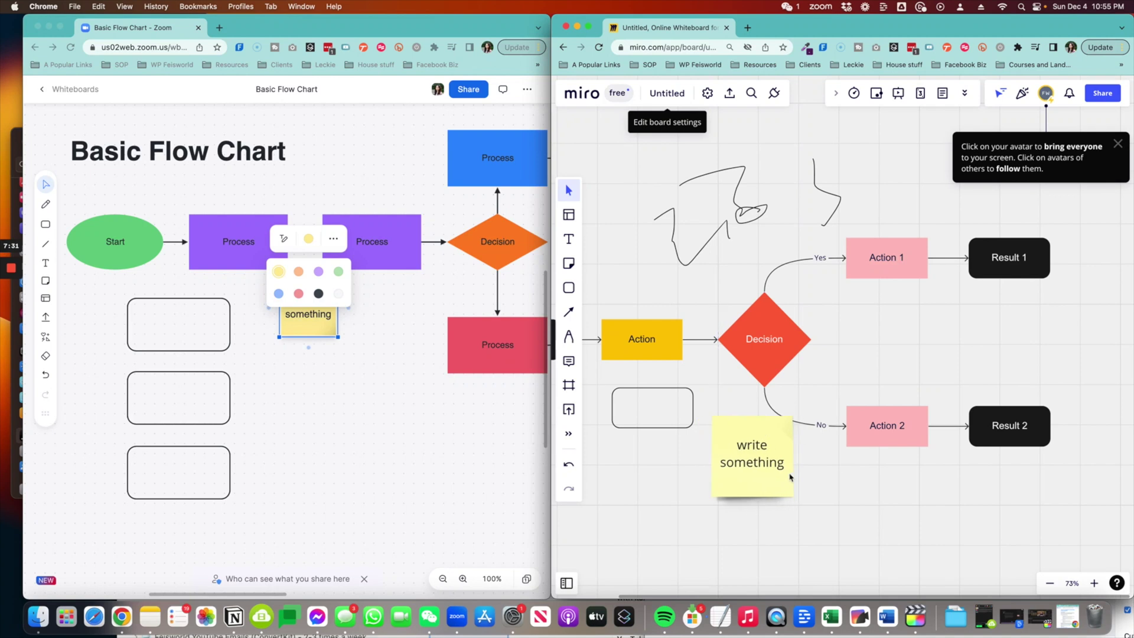
left_click_drag(796, 509, 770, 481)
Step: Enlarge Zoom's sticky note, then toggle Show author on and off for Miro's note
left_click(312, 323)
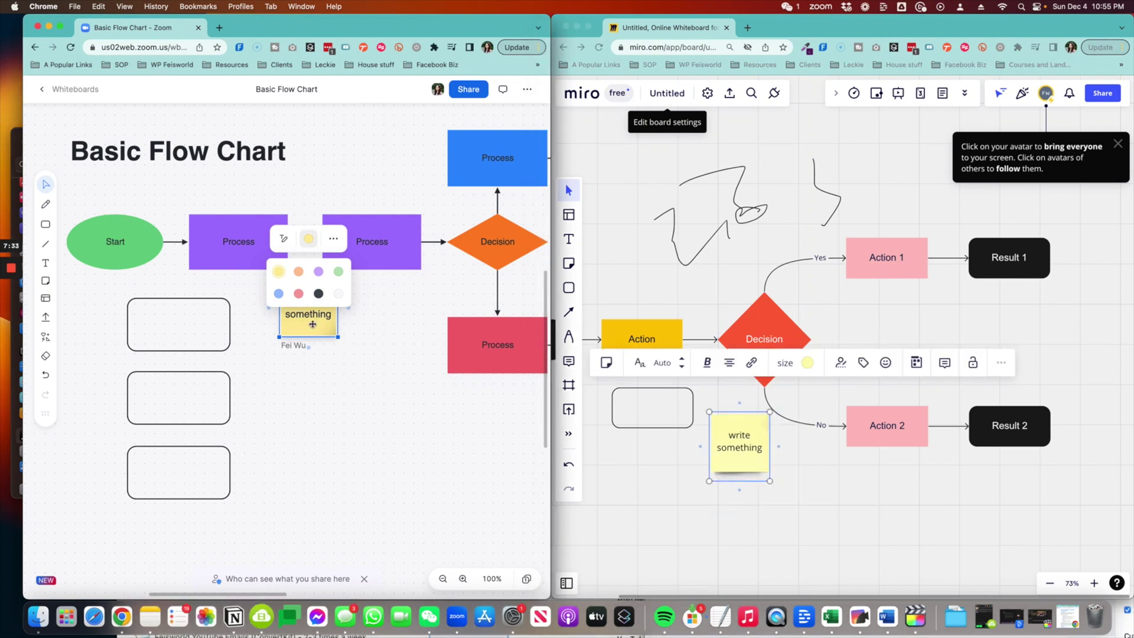
mouse_move(338, 337)
left_mouse_down()
mouse_move(441, 414)
mouse_move(347, 346)
left_mouse_up()
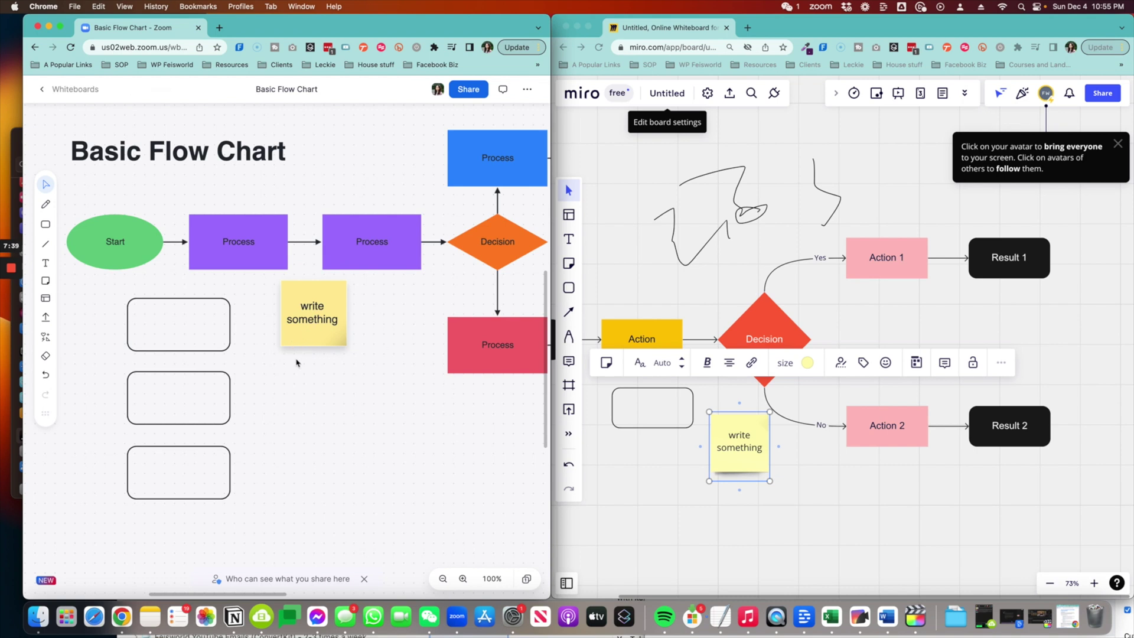
left_click(737, 452)
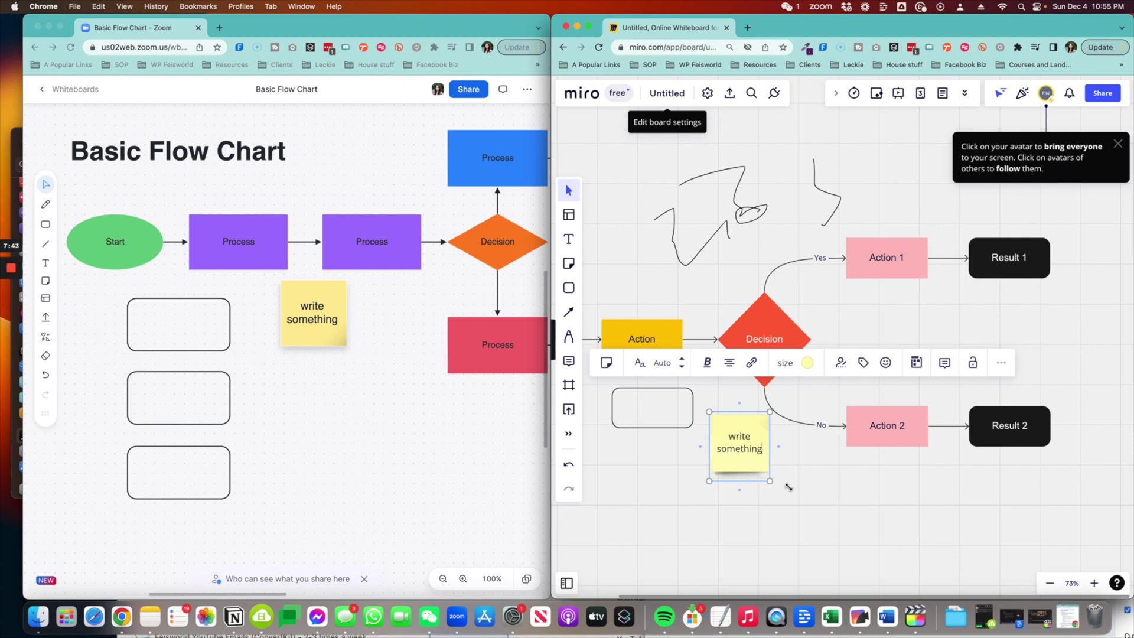
left_click(735, 467)
left_click(841, 367)
left_click(841, 367)
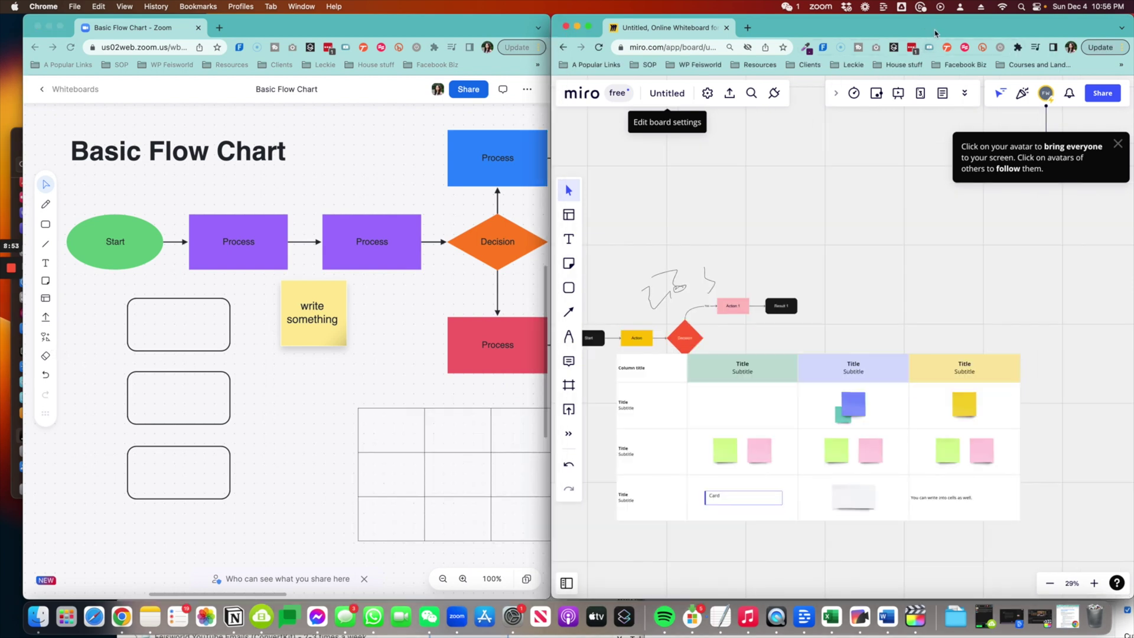
left_click(854, 92)
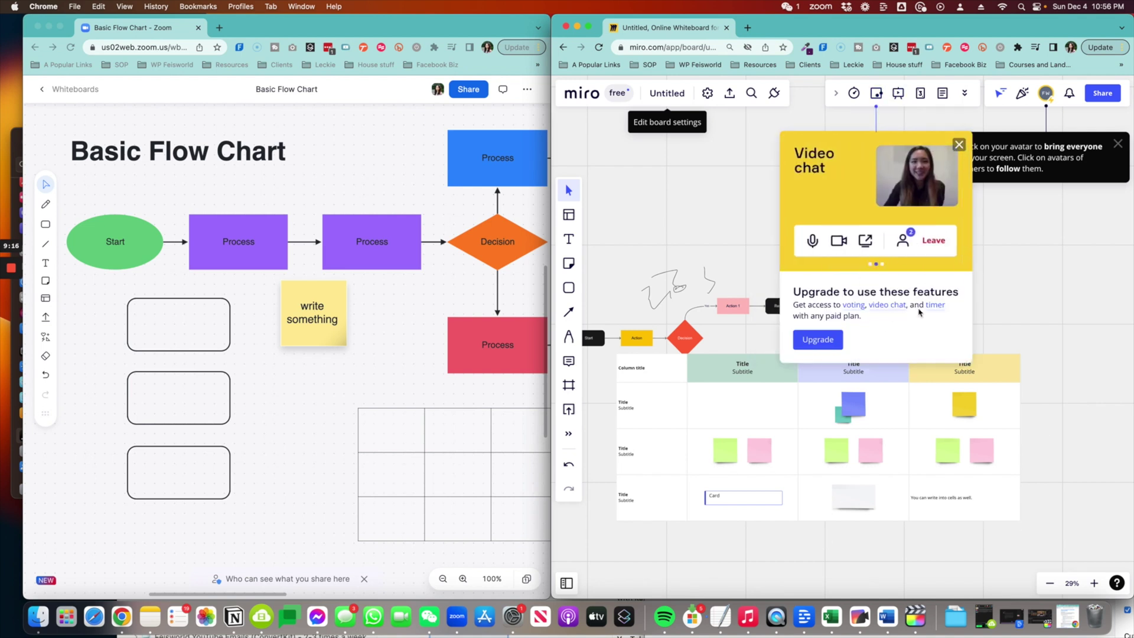
left_click(959, 145)
scroll(869, 136, "down", 5)
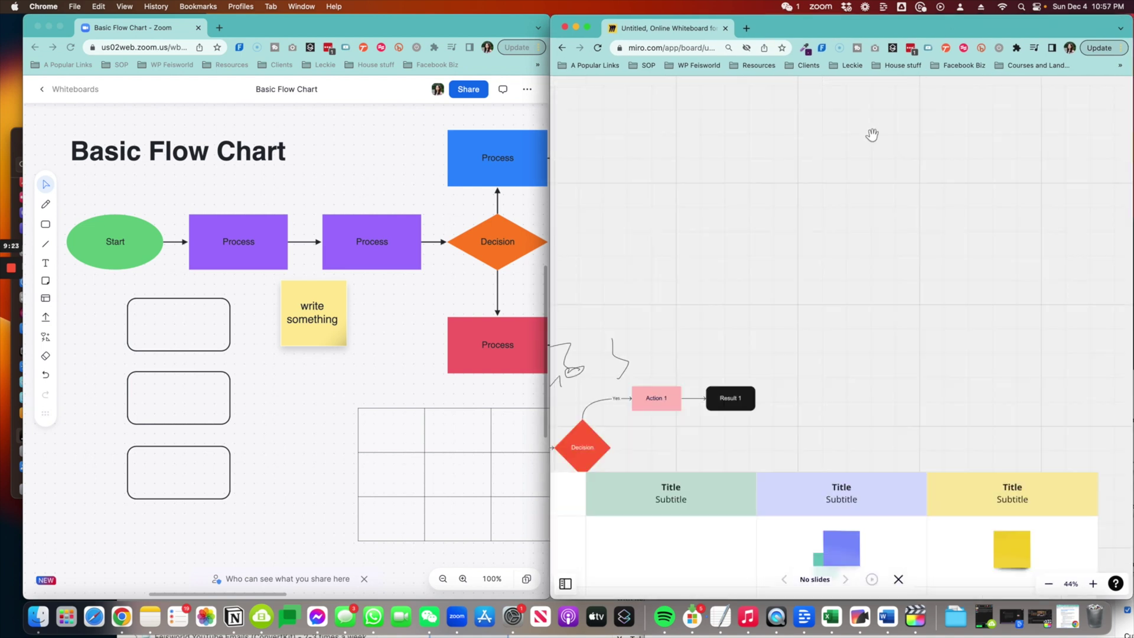
scroll(871, 194, "up", 5)
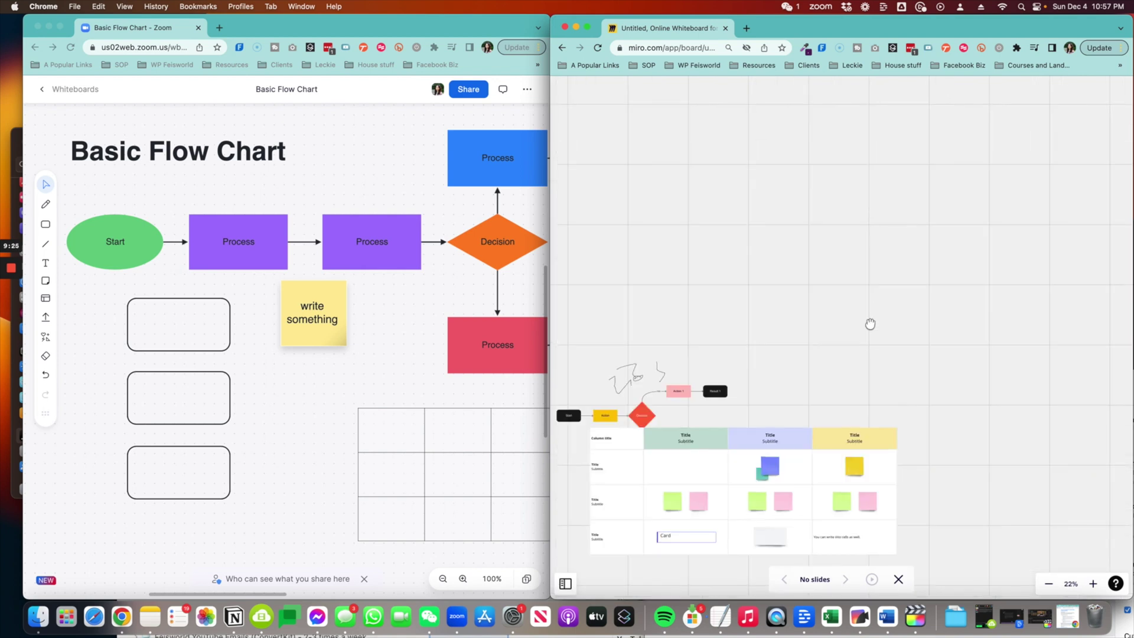
left_click_drag(964, 240, 810, 266)
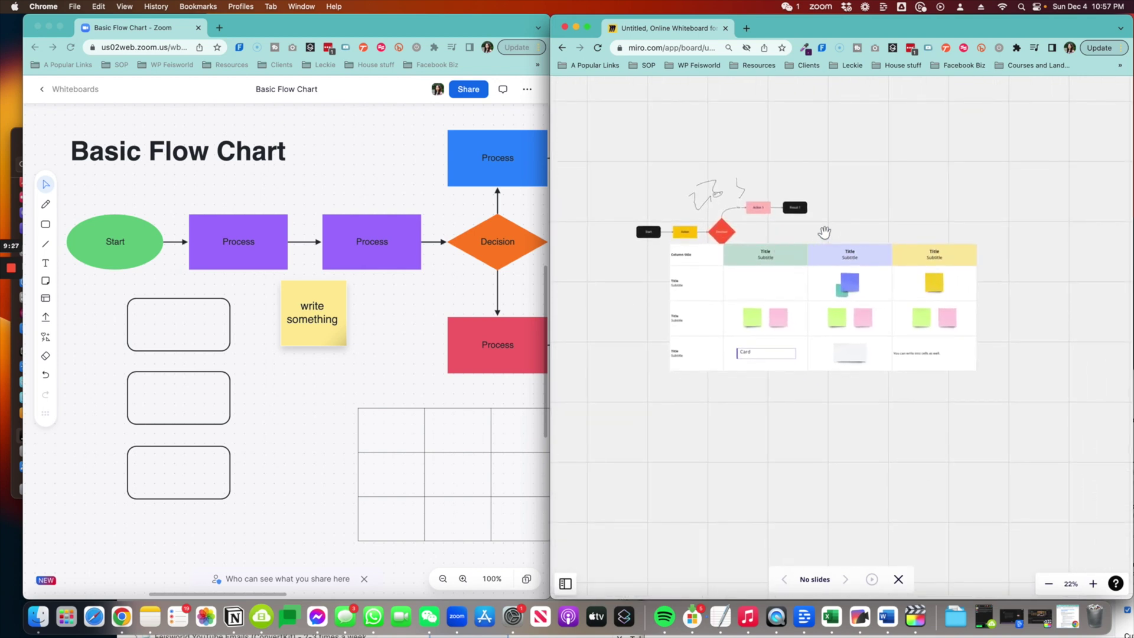
left_click(898, 580)
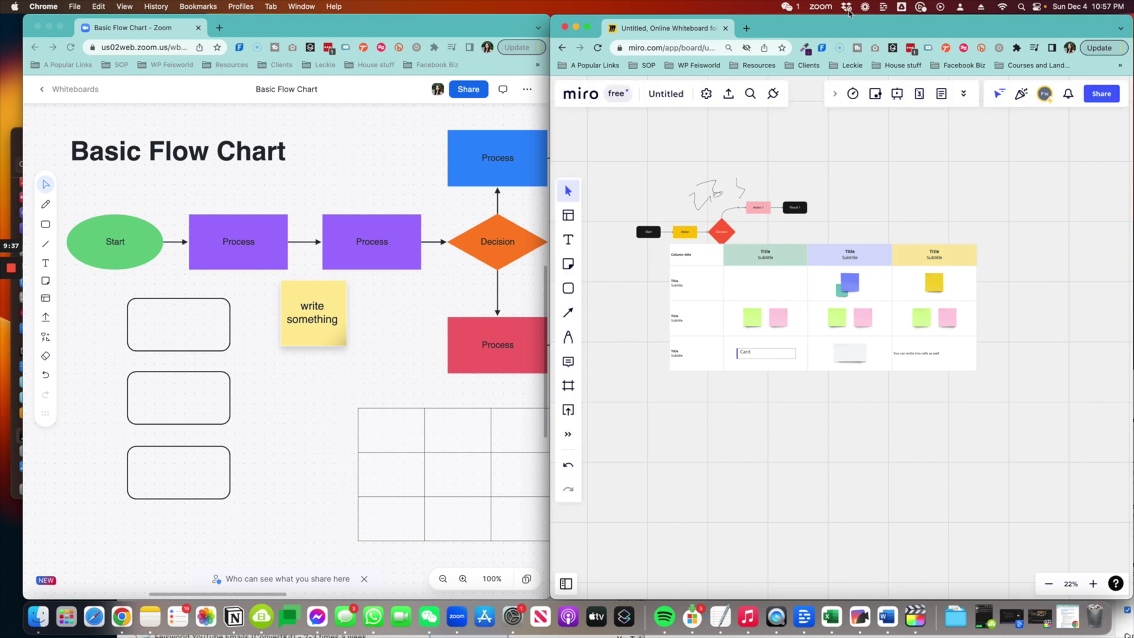
left_click(942, 94)
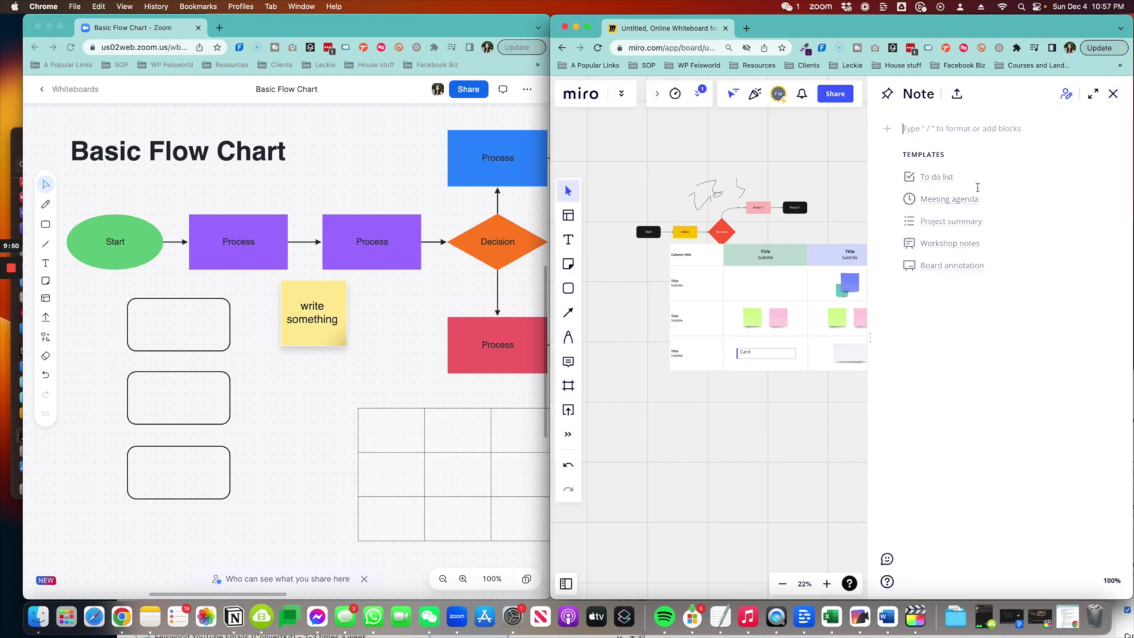
left_click(1113, 95)
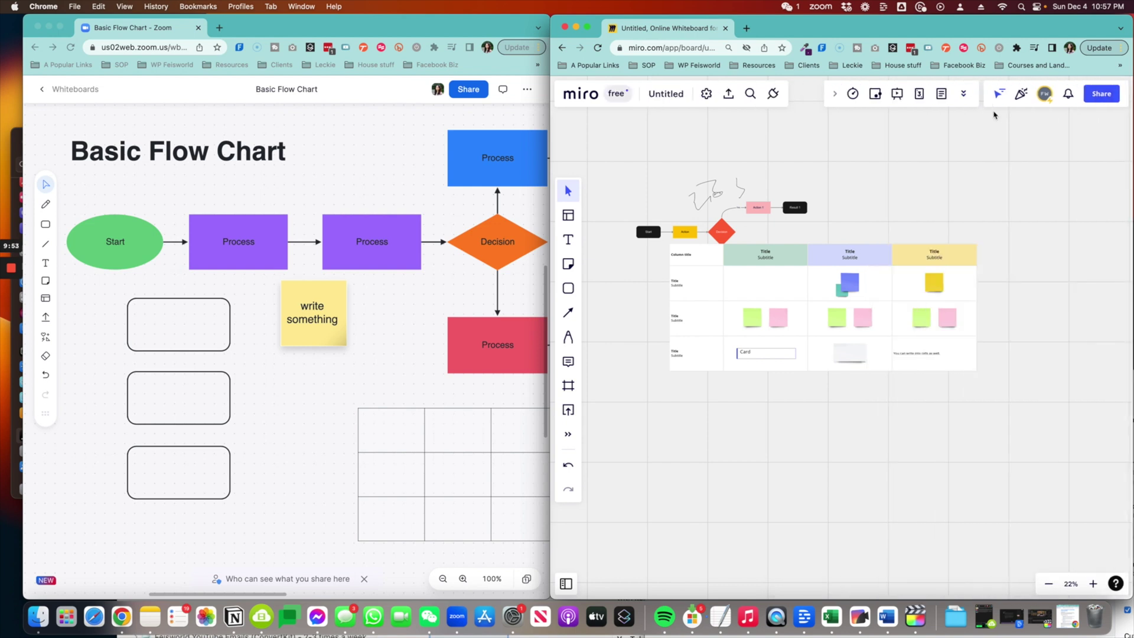
left_click(1024, 99)
left_click(1063, 124)
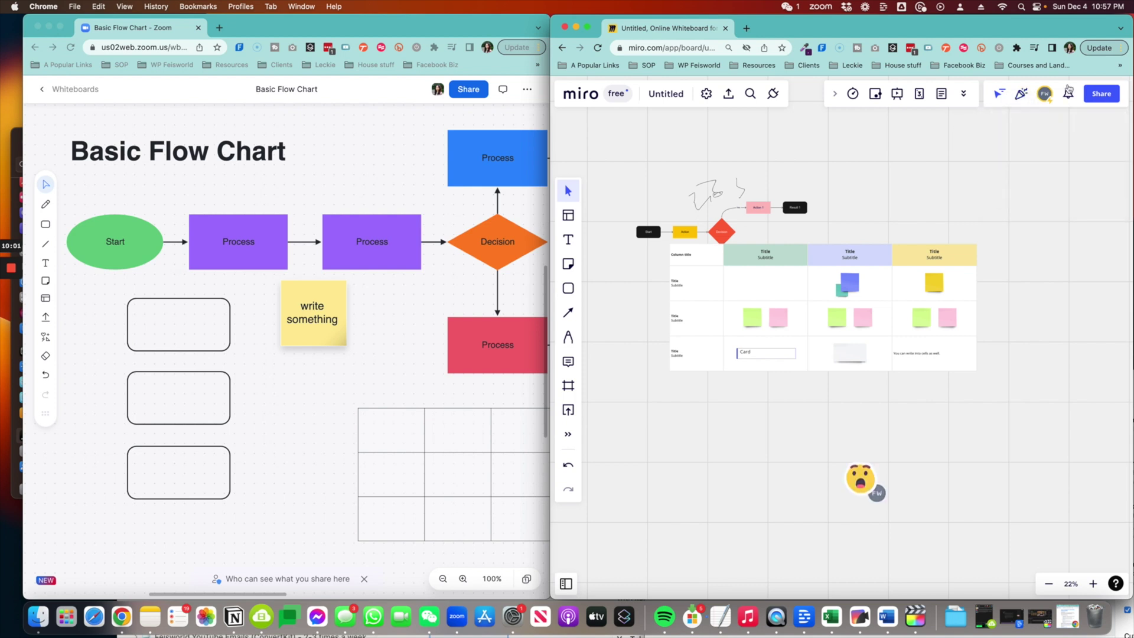
left_click(1070, 96)
left_click(1106, 93)
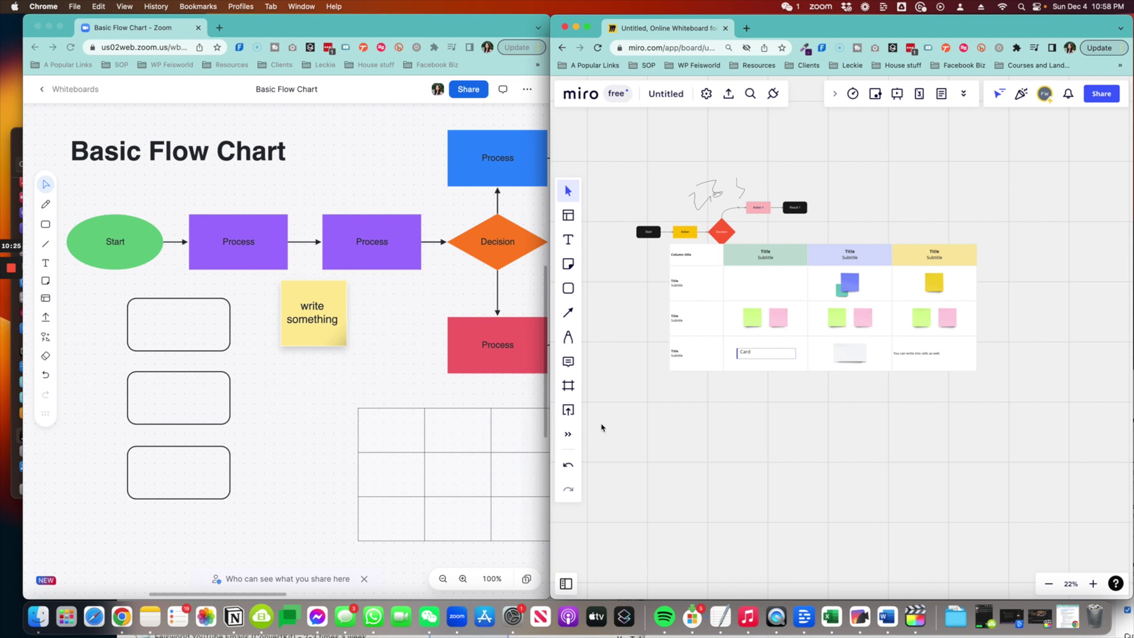
Step: Create Frame 1 from the Frames panel and fit it around the table
left_click(571, 589)
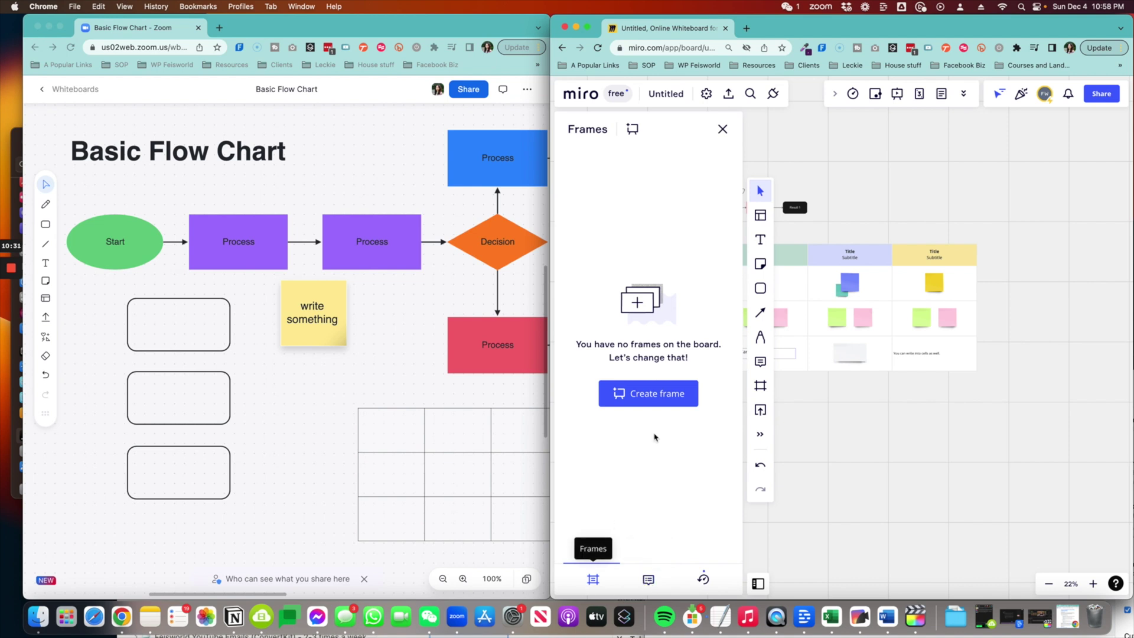
left_click(658, 401)
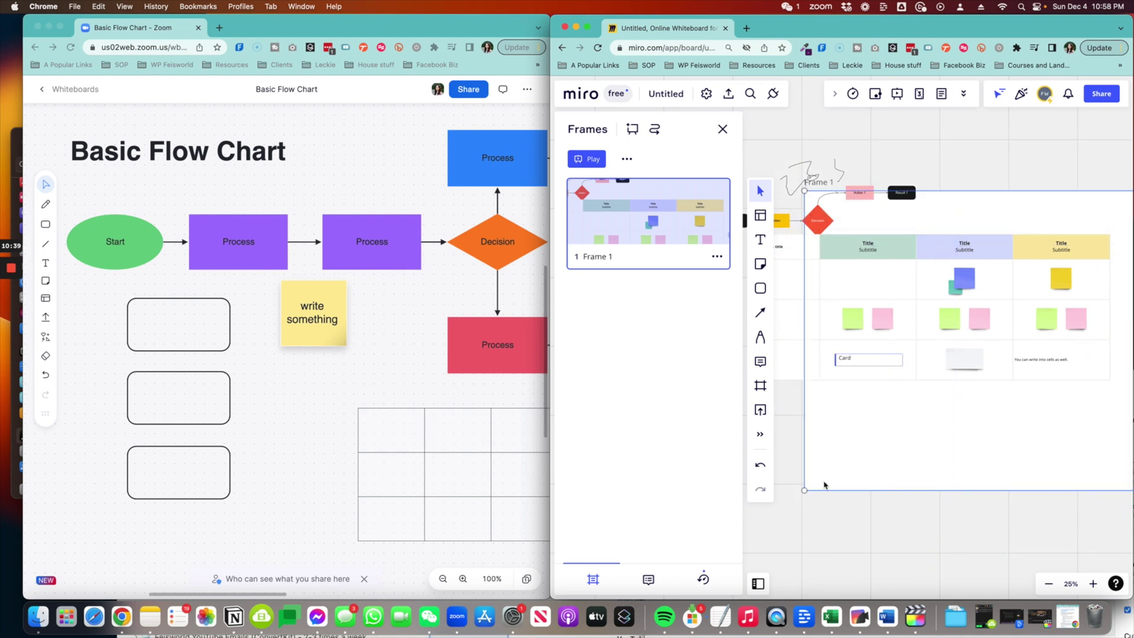
left_click_drag(805, 494, 897, 410)
left_click_drag(964, 222, 976, 277)
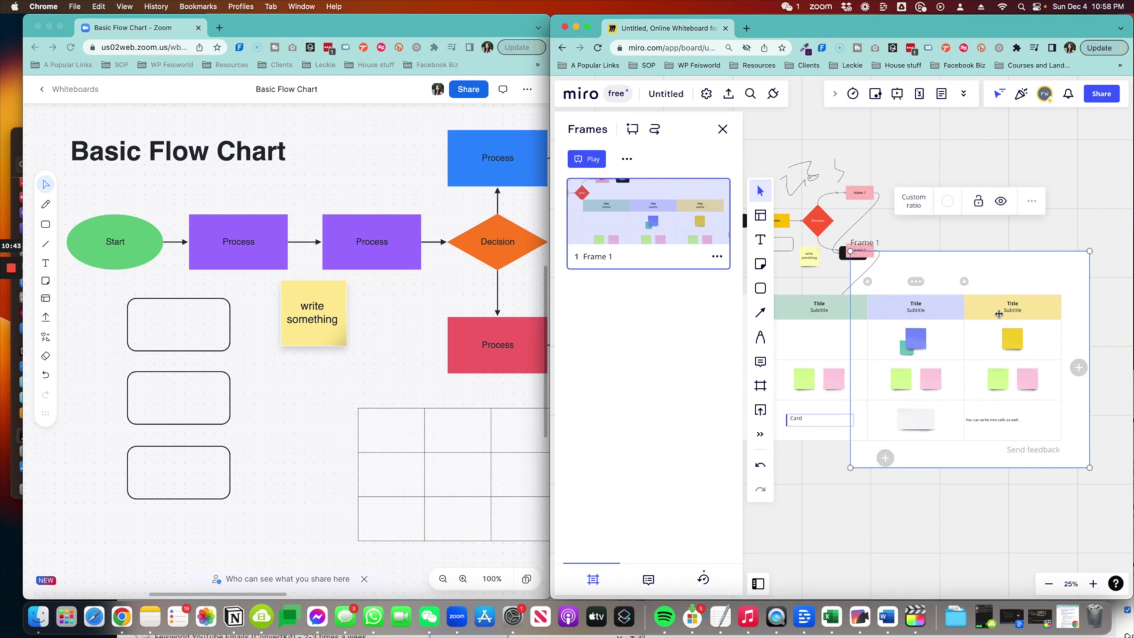
Step: Start presenting Frame 1 and adjust the zoom onto the table
left_click(588, 160)
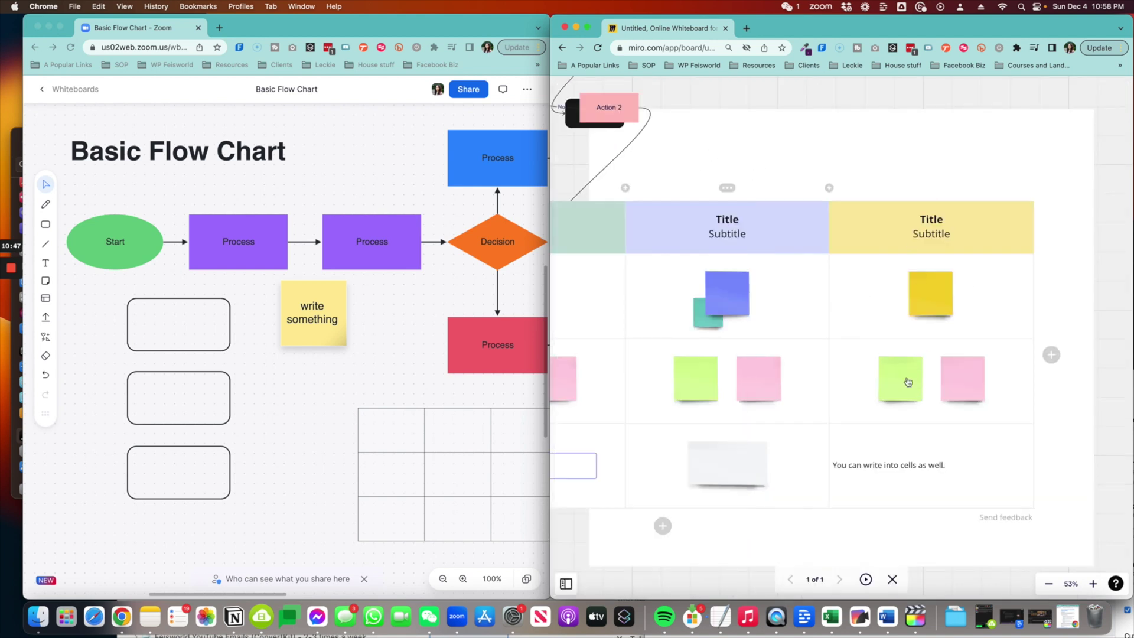
left_click(1051, 587)
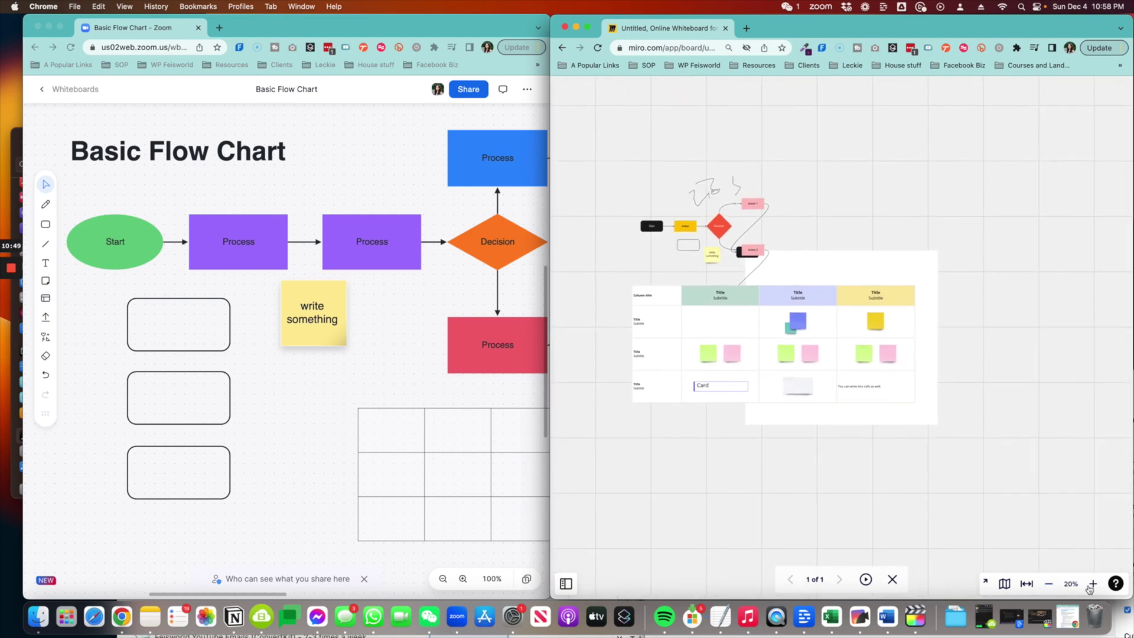
left_click(1094, 584)
Step: Make the presentation full screen, add a column to the table's right, and exit
left_click(1094, 583)
left_click(983, 583)
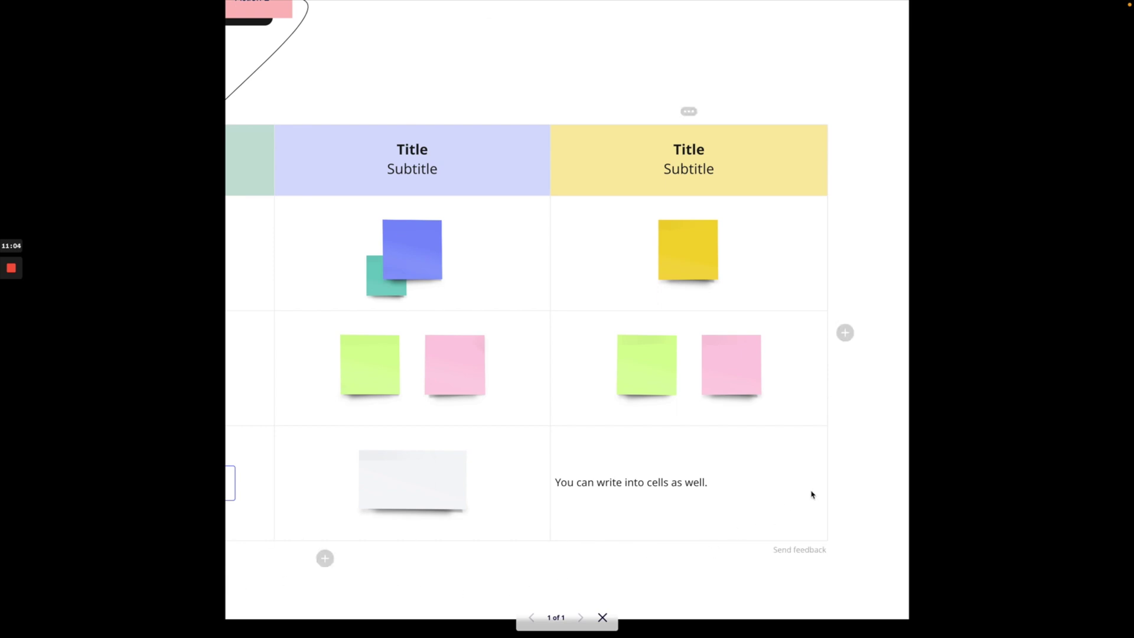
left_click(845, 333)
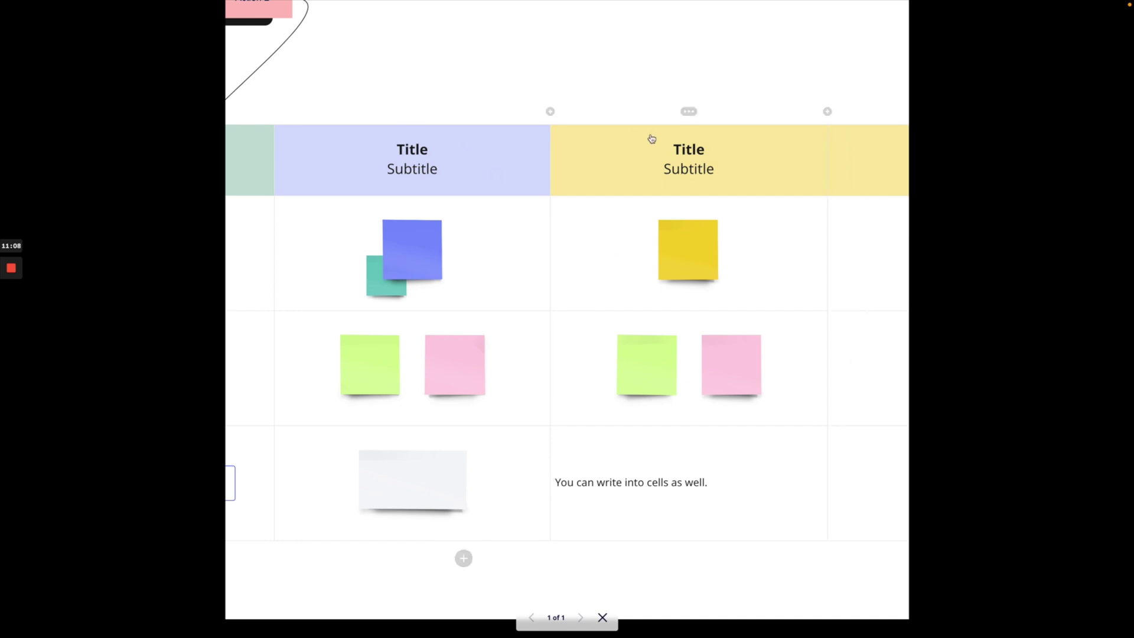
left_click(603, 618)
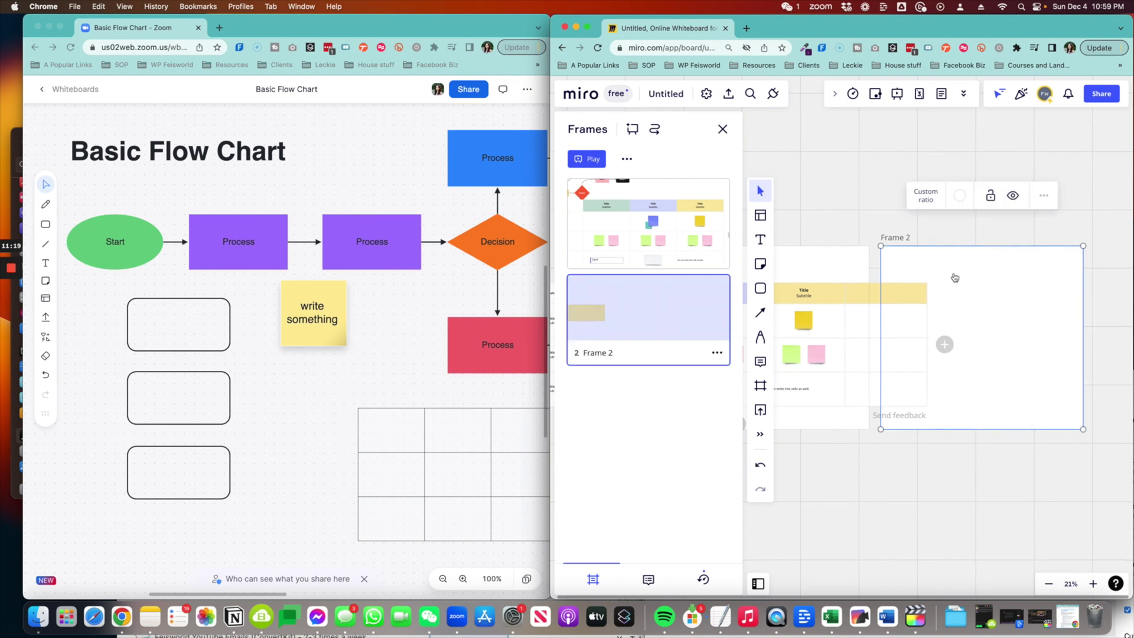
Step: Fit Frame 2 around the upper flowchart, then hide and unhide it
left_click_drag(952, 279, 933, 332)
scroll(1092, 207, "left", 5)
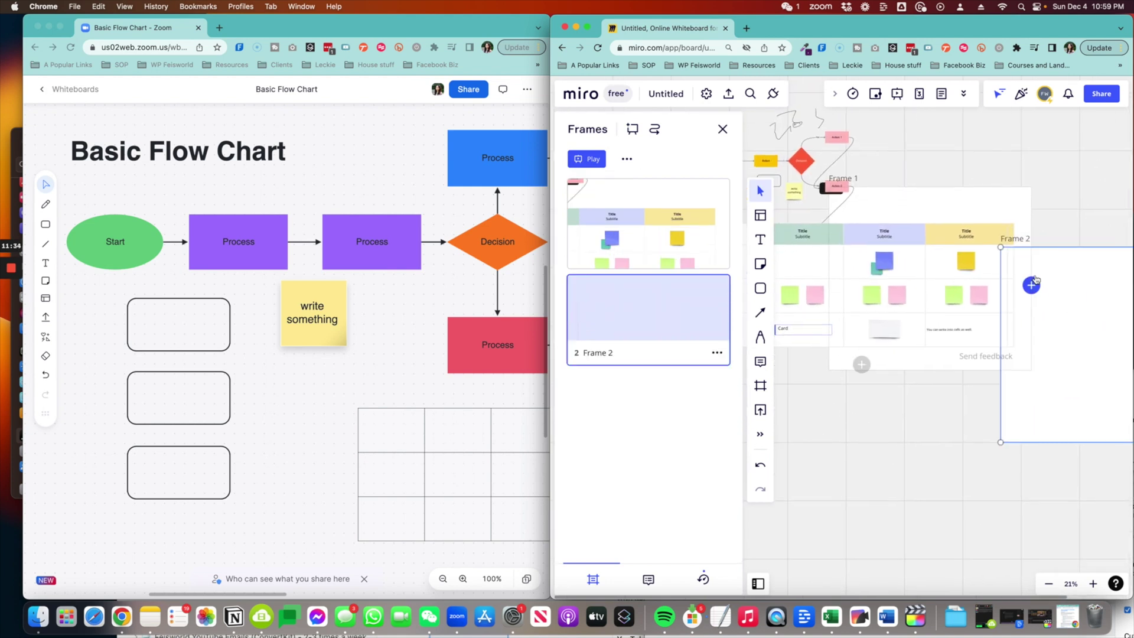
left_click_drag(1012, 229, 784, 114)
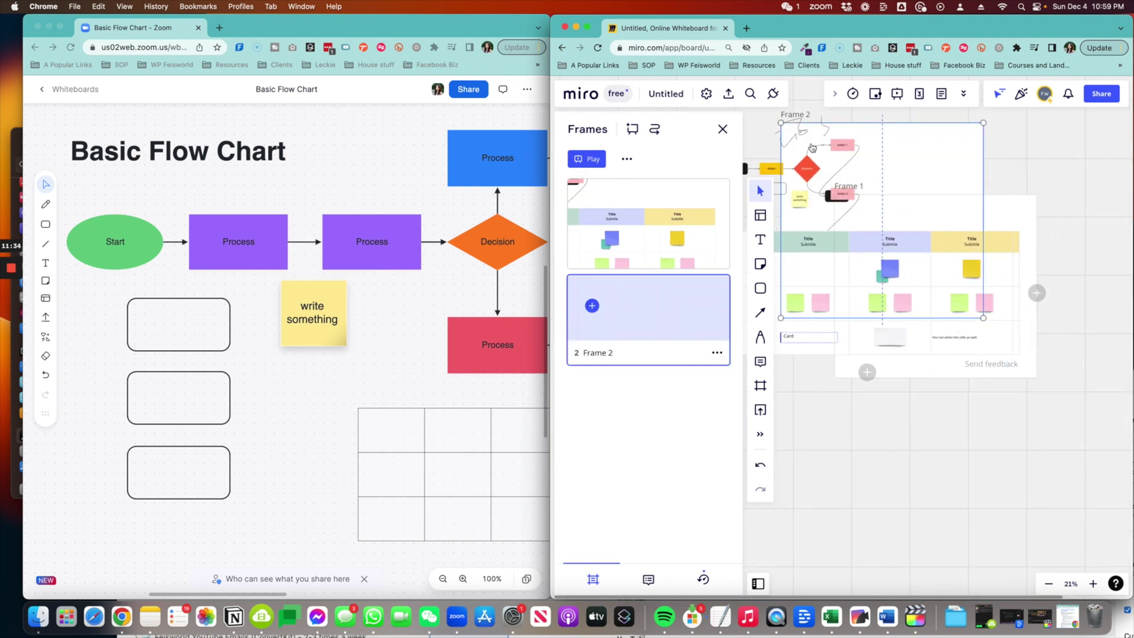
left_click_drag(984, 317, 870, 194)
left_click(718, 354)
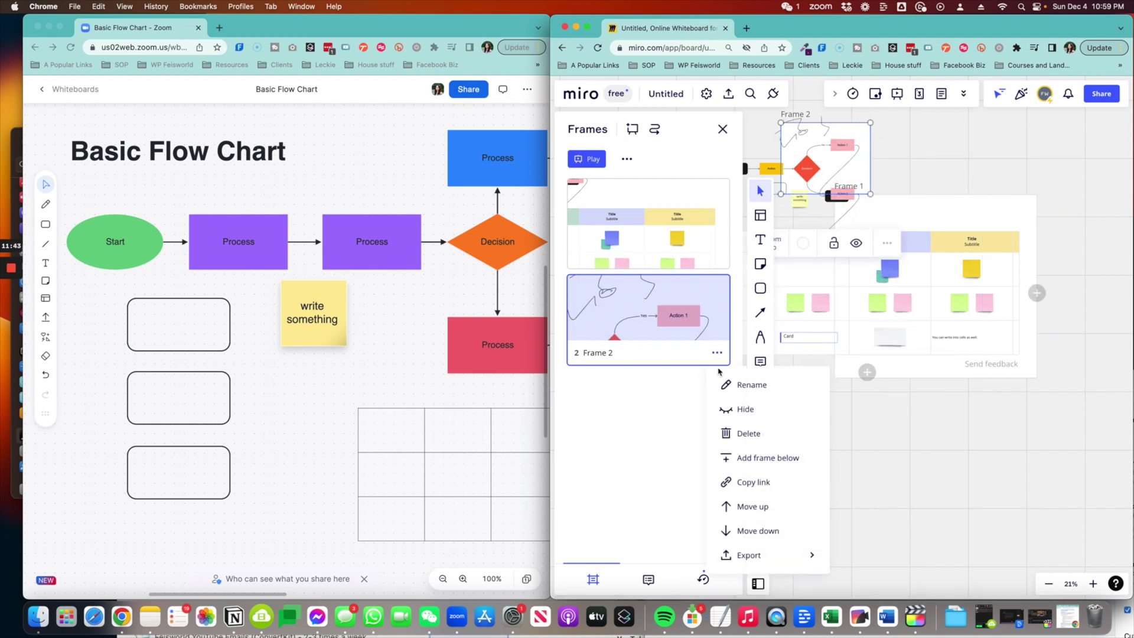
left_click(749, 410)
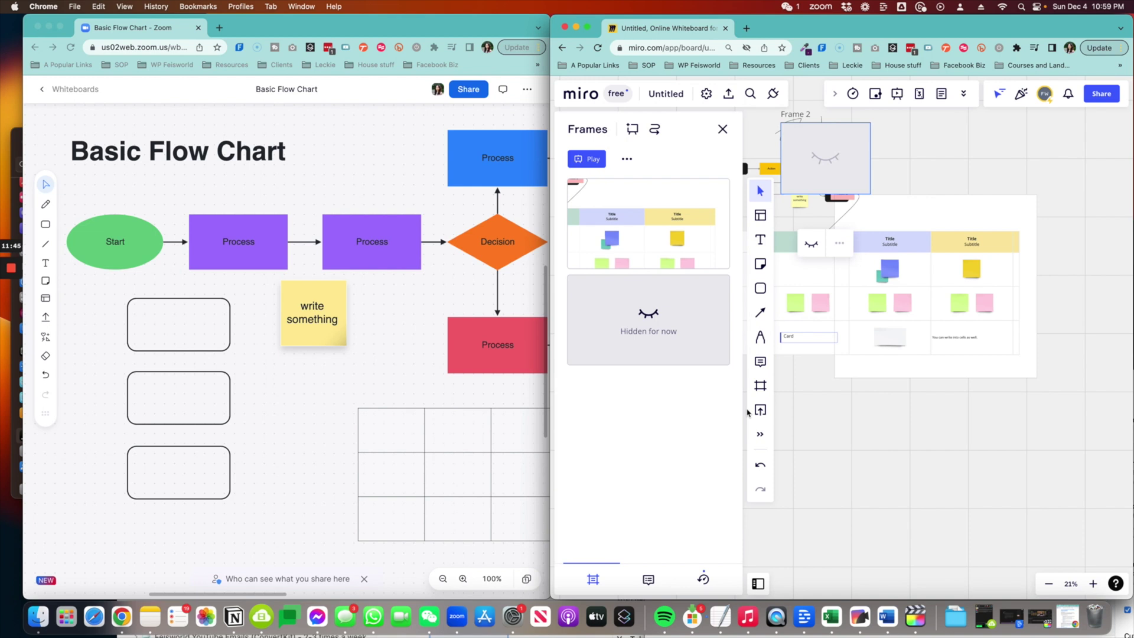
left_click(688, 323)
left_click(730, 94)
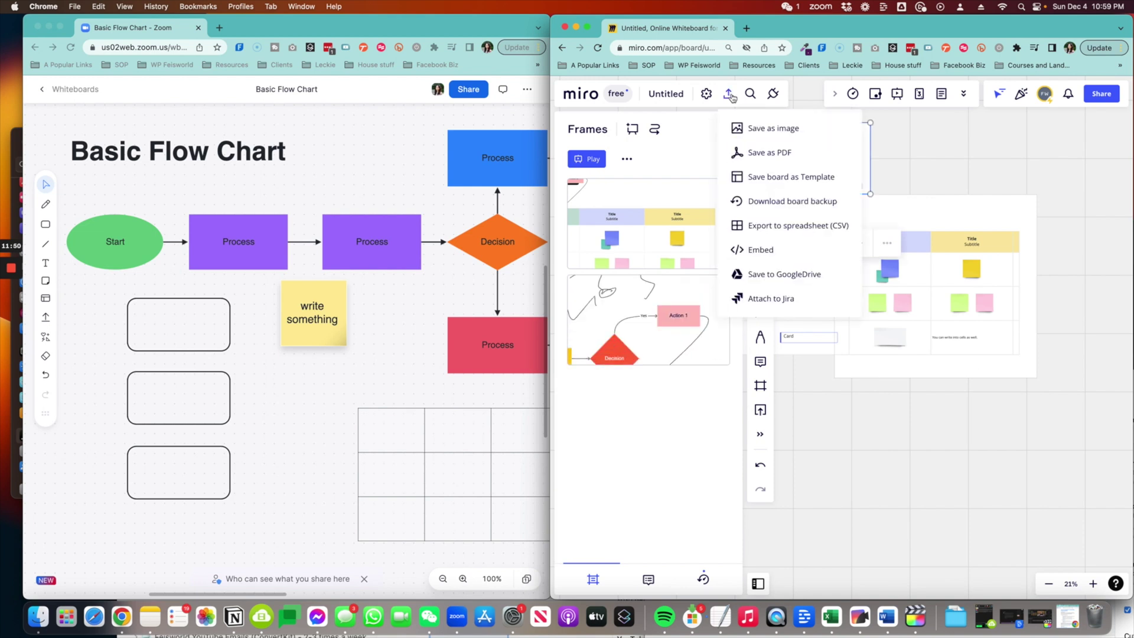
left_click(481, 90)
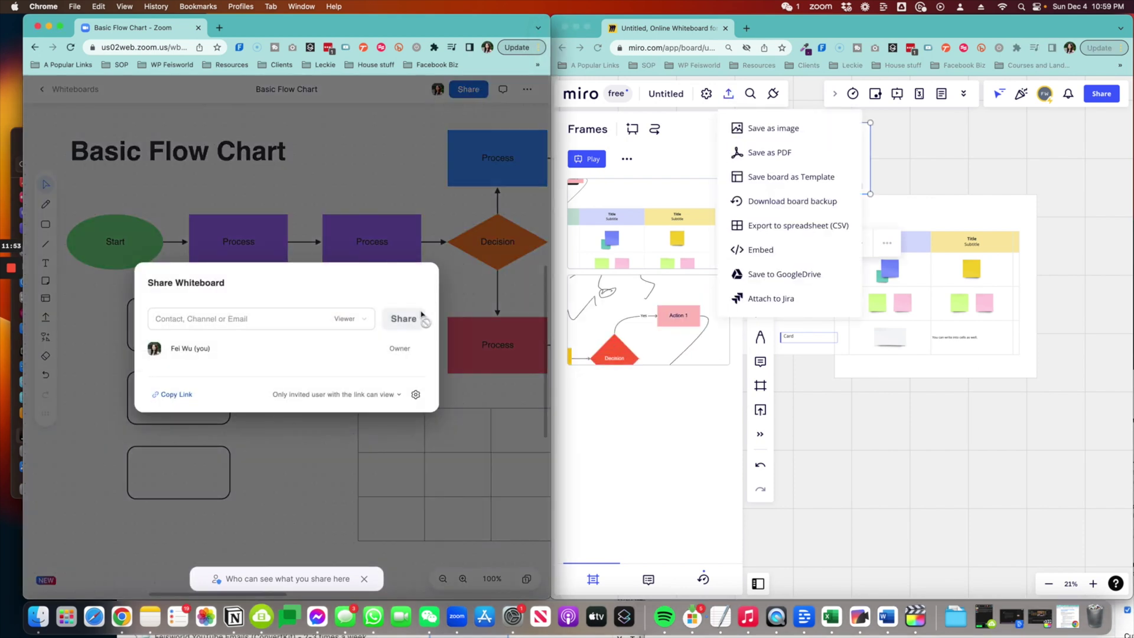
left_click(399, 222)
left_click(527, 89)
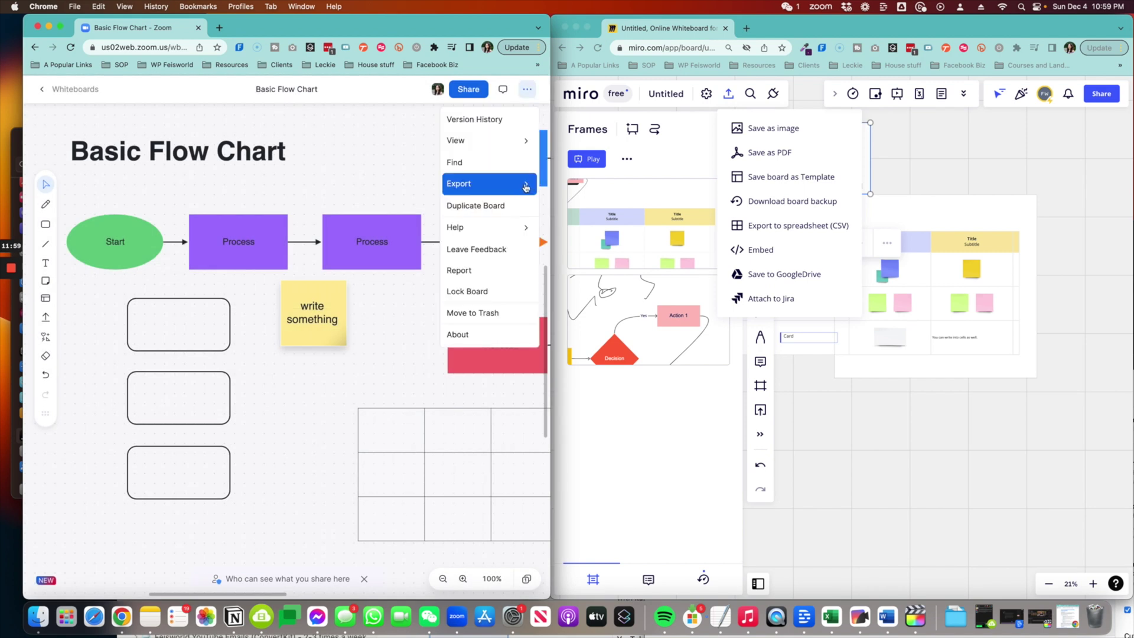
mouse_move(463, 188)
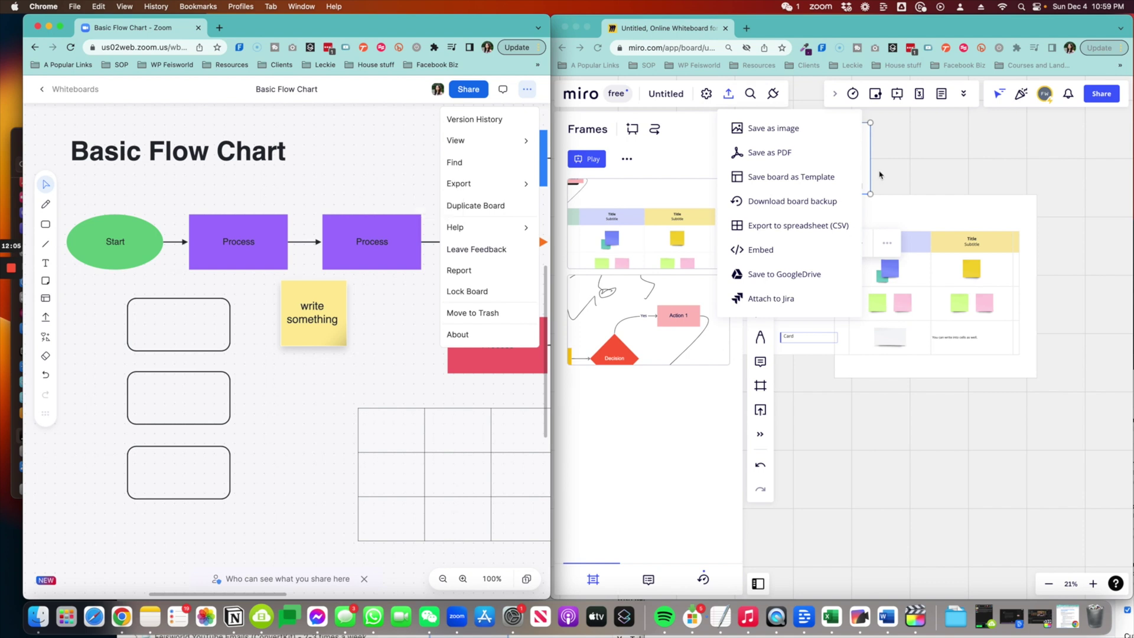
left_click(734, 103)
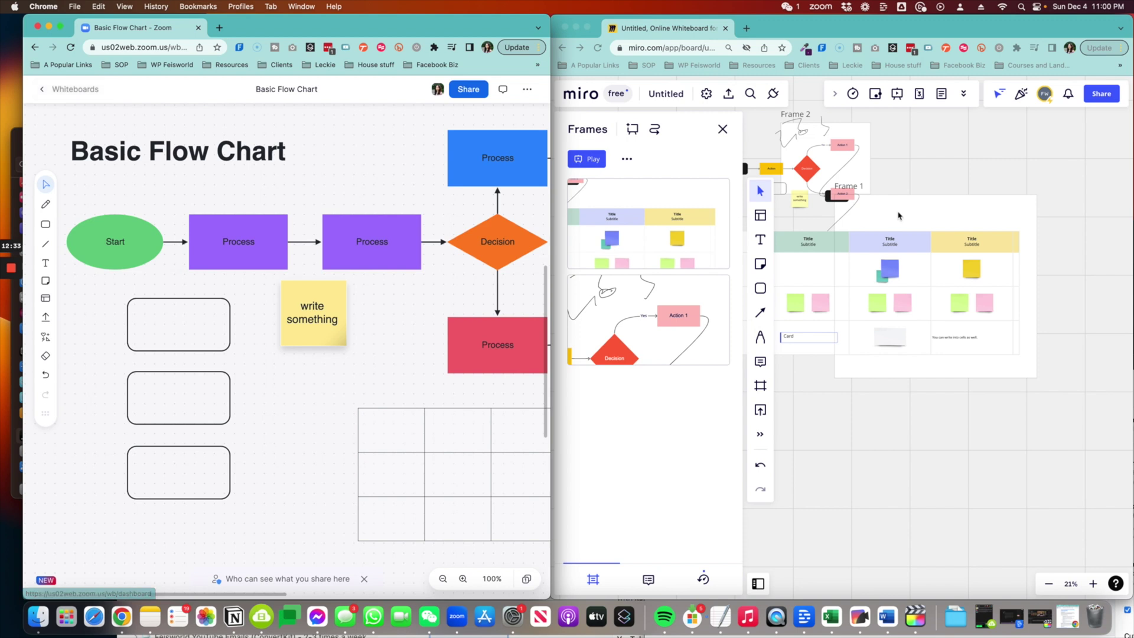
left_click(955, 135)
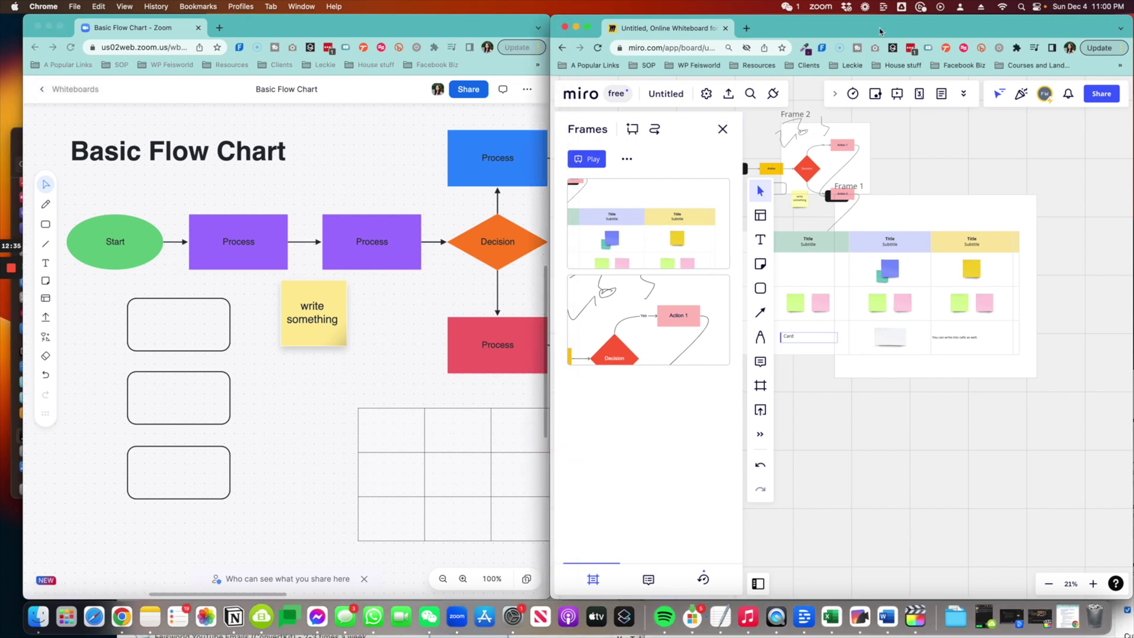